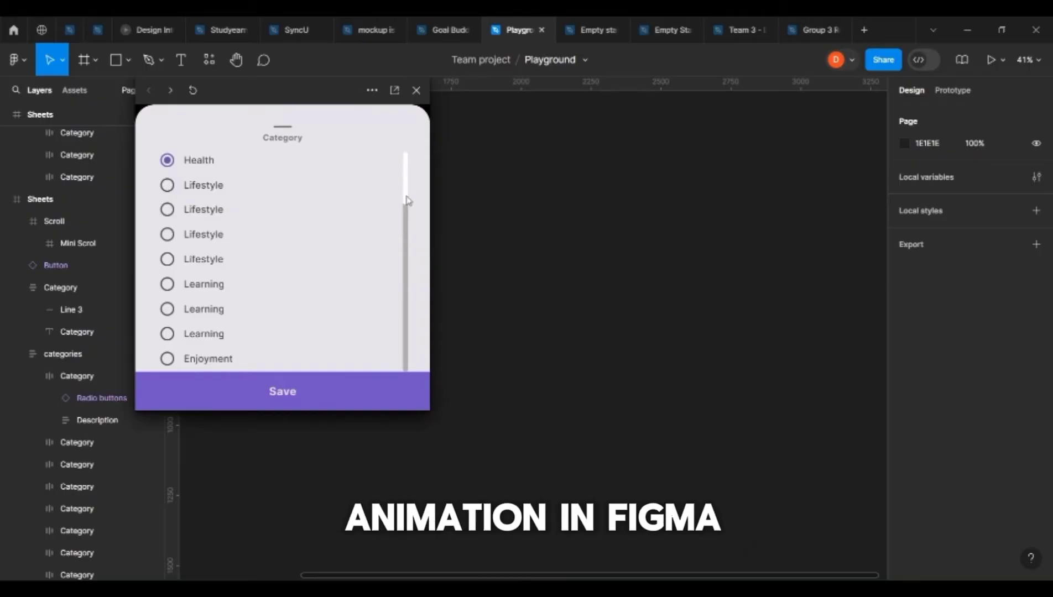
Test the preview by scrolling the Category list from Health down to Relationship and back.
{"action": "mouse_move", "coordinate": [407, 200]}
{"action": "left_mouse_down"}
{"action": "mouse_move", "coordinate": [420, 409]}
{"action": "mouse_move", "coordinate": [415, 188]}
{"action": "mouse_move", "coordinate": [409, 360]}
{"action": "mouse_move", "coordinate": [433, 269]}
{"action": "left_mouse_up"}
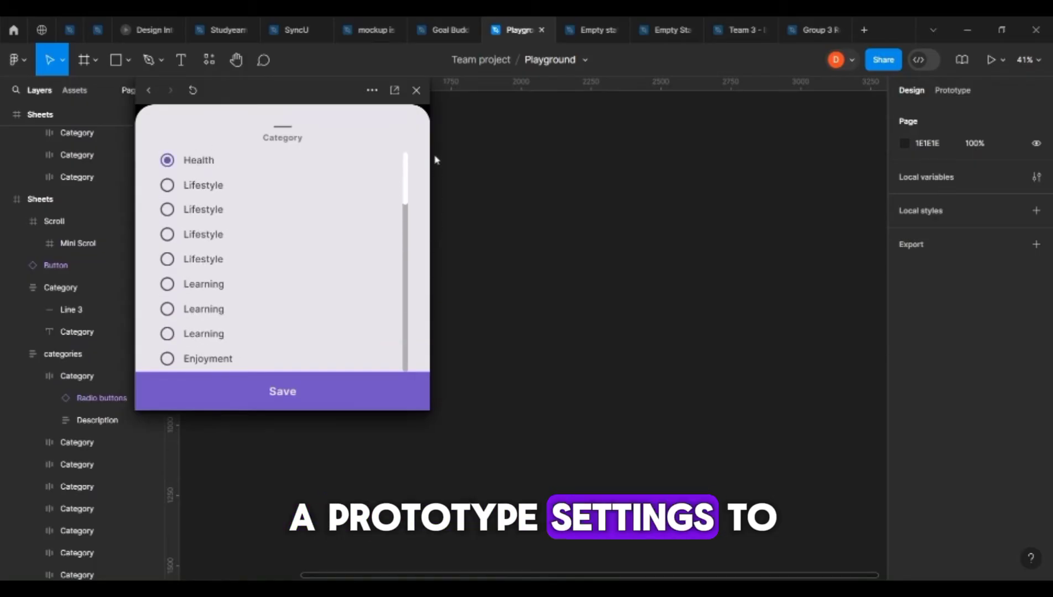
{"action": "left_click_drag", "start_coordinate": [237, 313], "coordinate": [252, 141]}
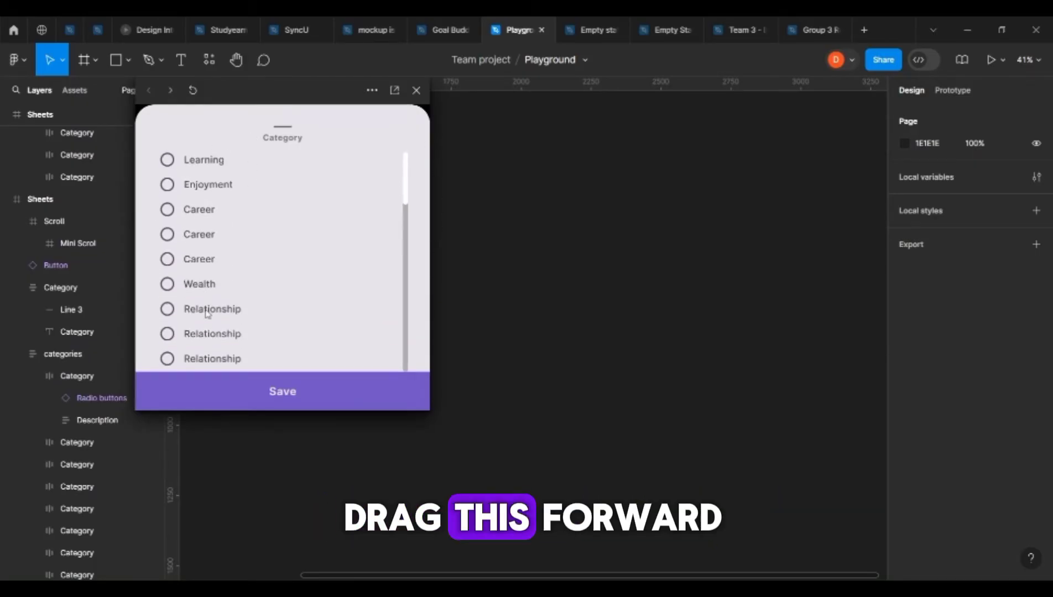
{"action": "left_click_drag", "start_coordinate": [207, 305], "coordinate": [237, 484]}
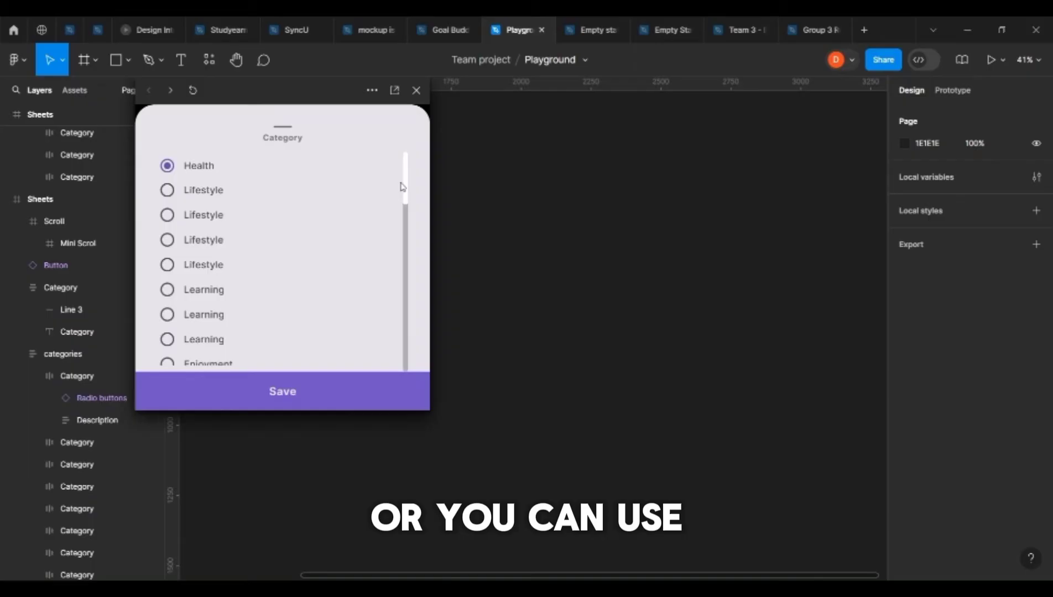
{"action": "mouse_move", "coordinate": [406, 184]}
{"action": "left_mouse_down"}
{"action": "mouse_move", "coordinate": [411, 364]}
{"action": "mouse_move", "coordinate": [437, 151]}
{"action": "left_mouse_up"}
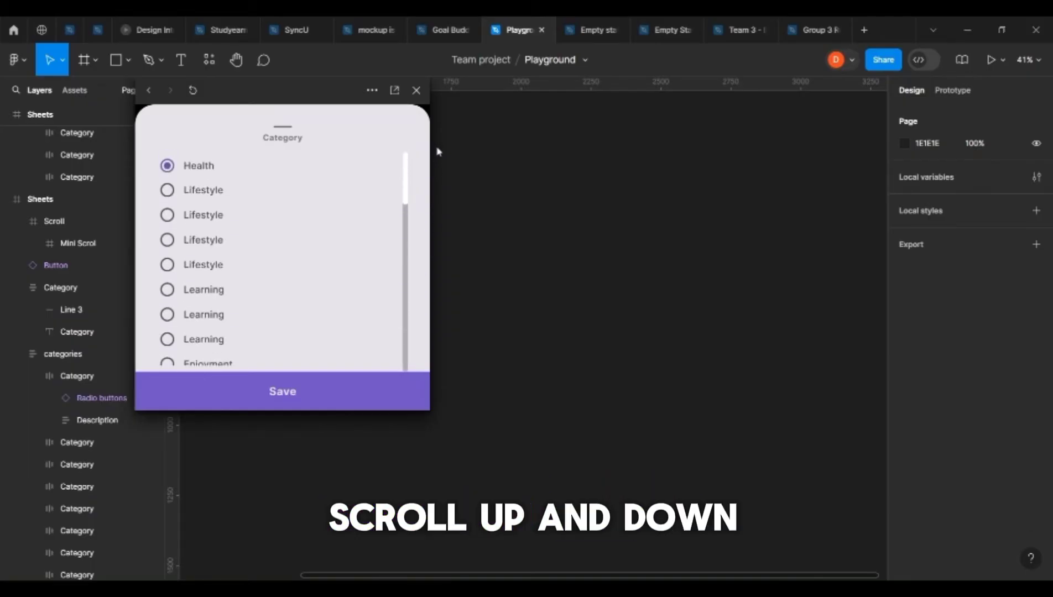
{"action": "left_click", "coordinate": [416, 91]}
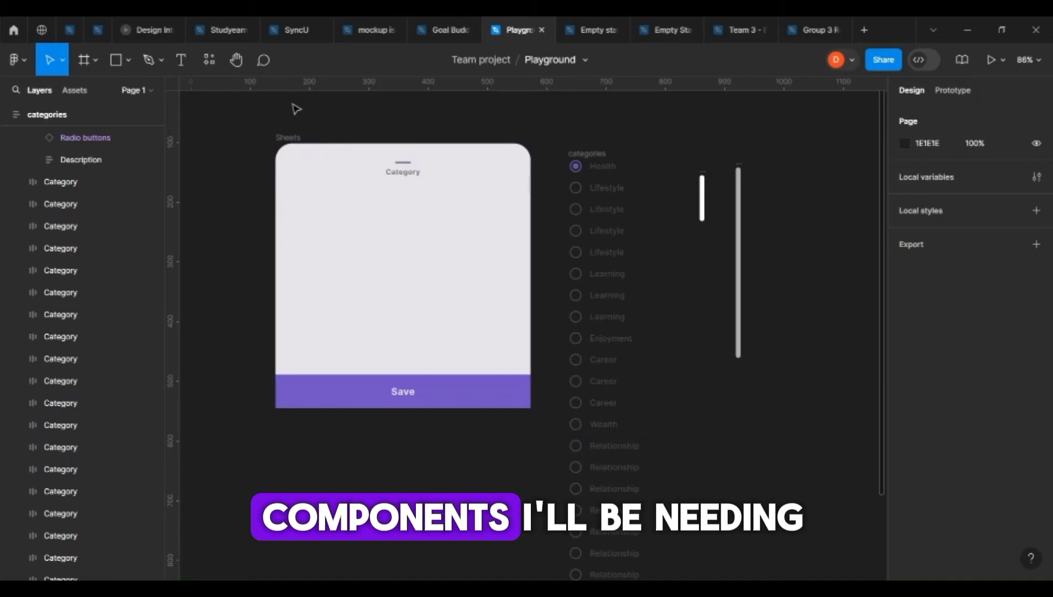
{"action": "left_click", "coordinate": [306, 143]}
{"action": "left_click", "coordinate": [599, 152]}
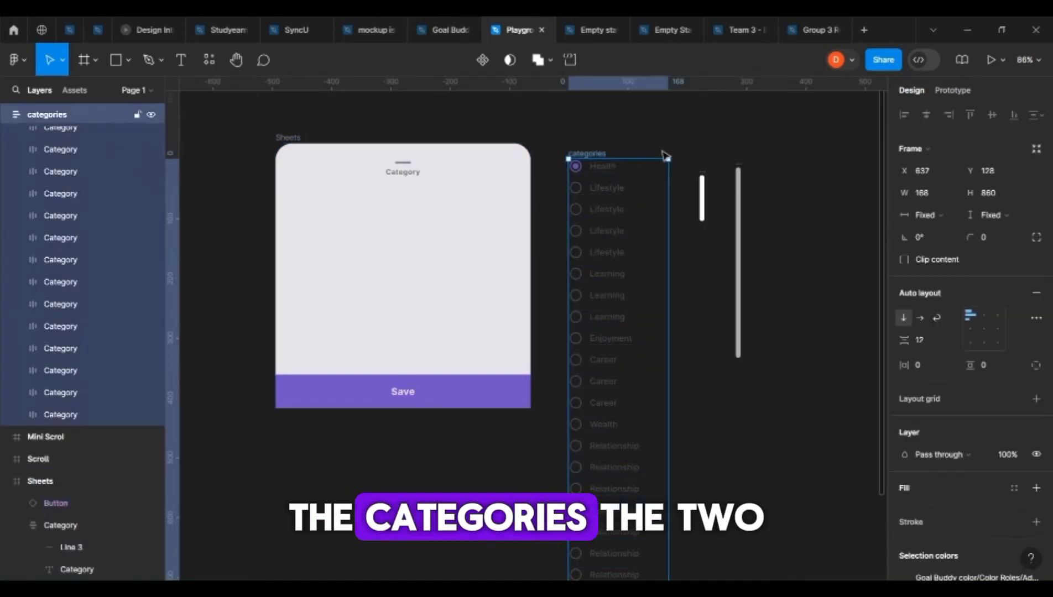
{"action": "left_click_drag", "start_coordinate": [674, 135], "coordinate": [799, 263]}
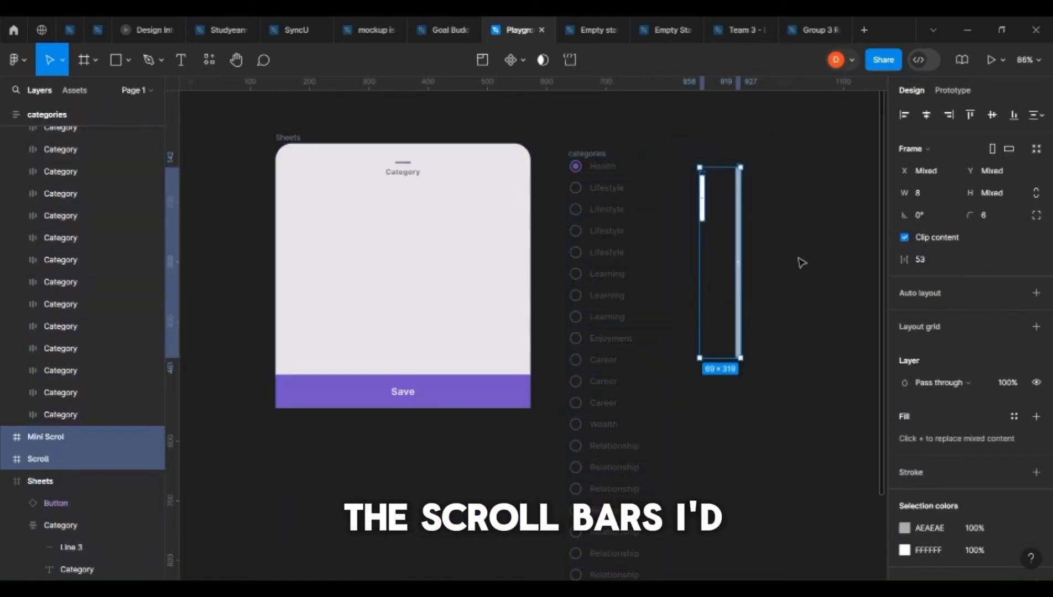
{"action": "left_click", "coordinate": [799, 264]}
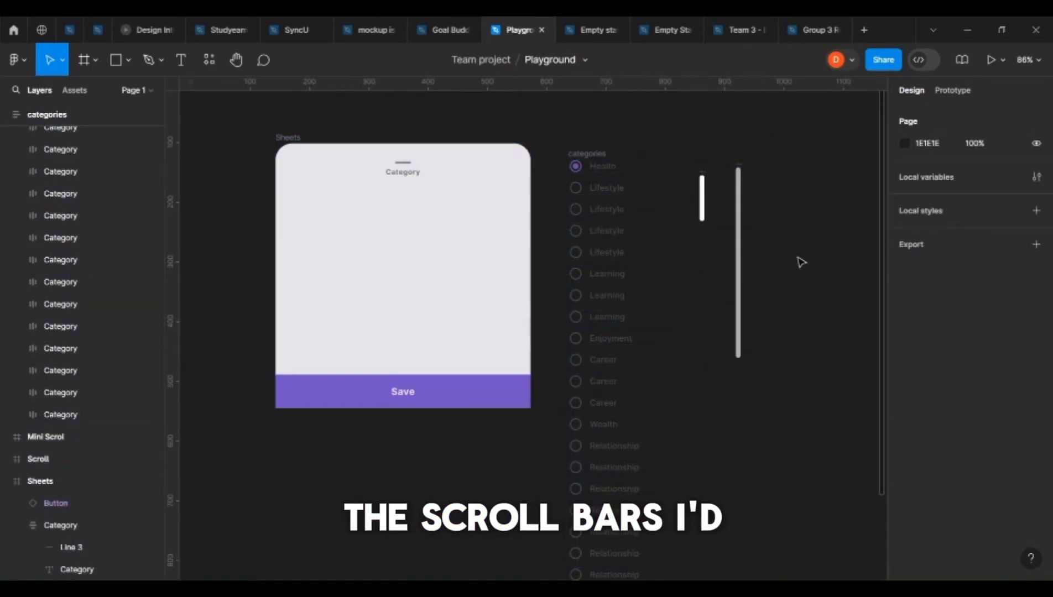
{"action": "left_click", "coordinate": [590, 152]}
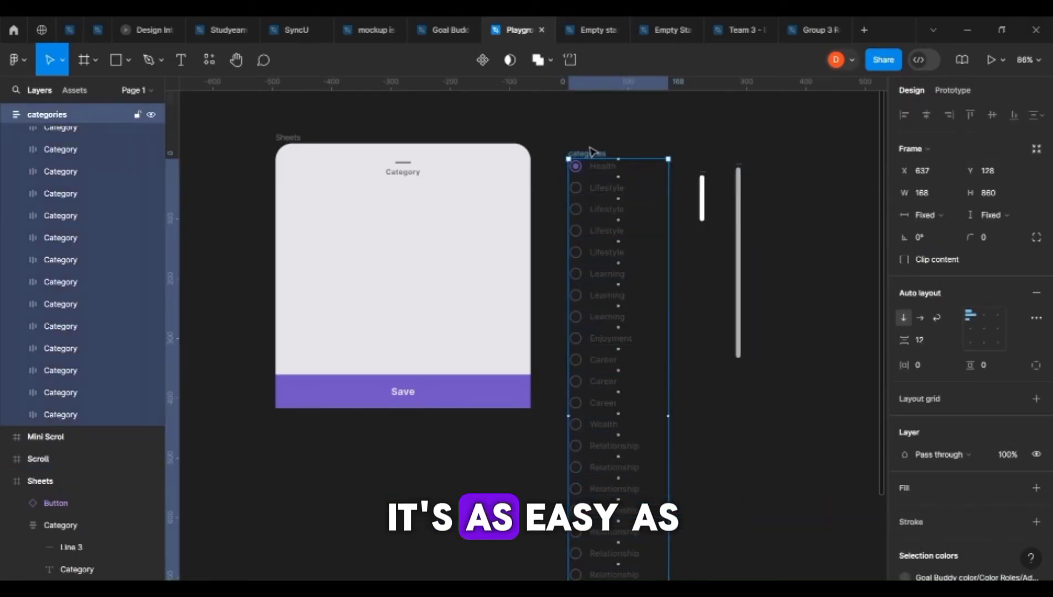
Move the categories list into the Sheets frame and position it inside the sheet.
{"action": "left_click_drag", "start_coordinate": [640, 253], "coordinate": [365, 273]}
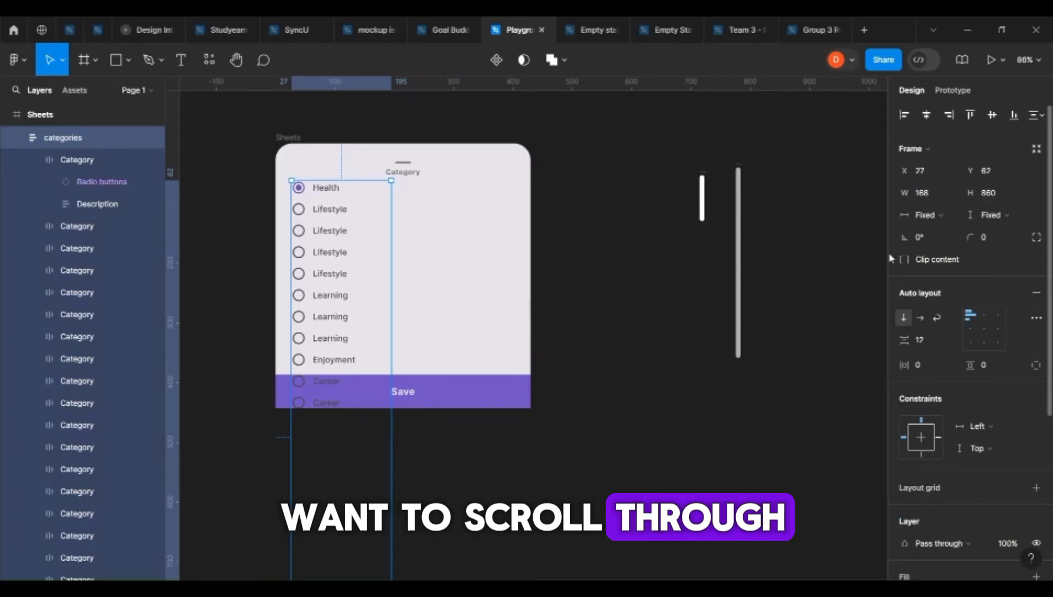
{"action": "scroll", "coordinate": [493, 268], "scroll_direction": "down", "scroll_amount": 1}
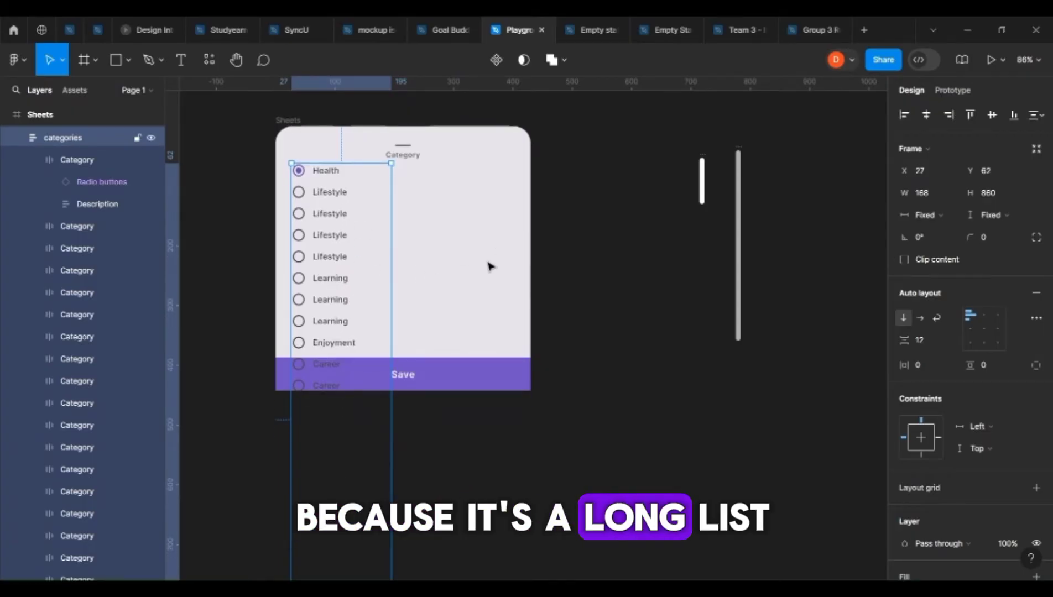
{"action": "mouse_move", "coordinate": [357, 266]}
{"action": "left_mouse_down"}
{"action": "mouse_move", "coordinate": [670, 261]}
{"action": "mouse_move", "coordinate": [365, 275]}
{"action": "left_mouse_up"}
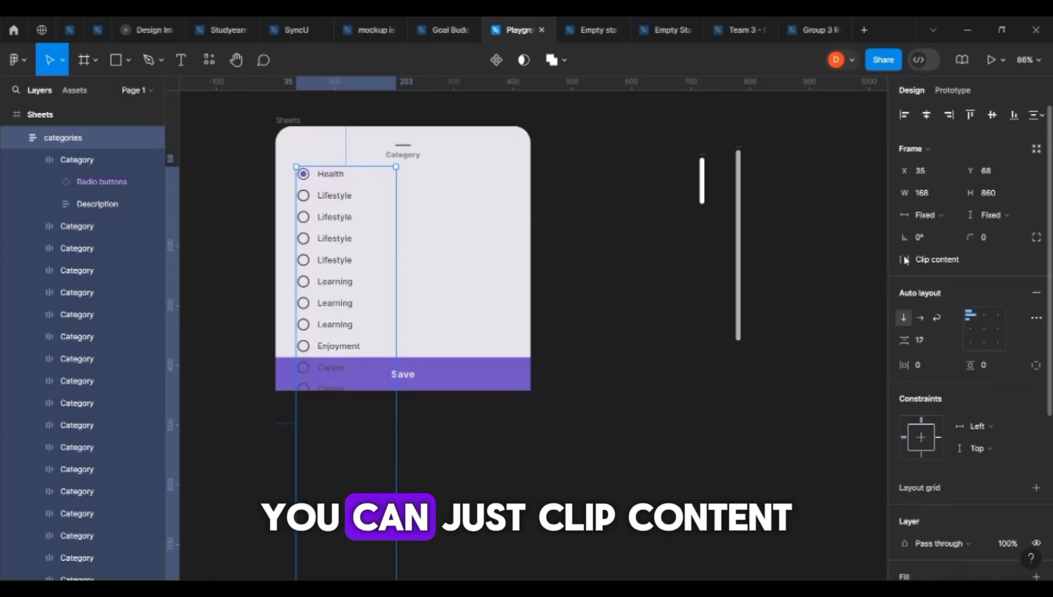
Shorten the clipped categories frame to 310 px so the list ends at Enjoyment.
{"action": "scroll", "coordinate": [491, 308], "scroll_direction": "down", "scroll_amount": 3}
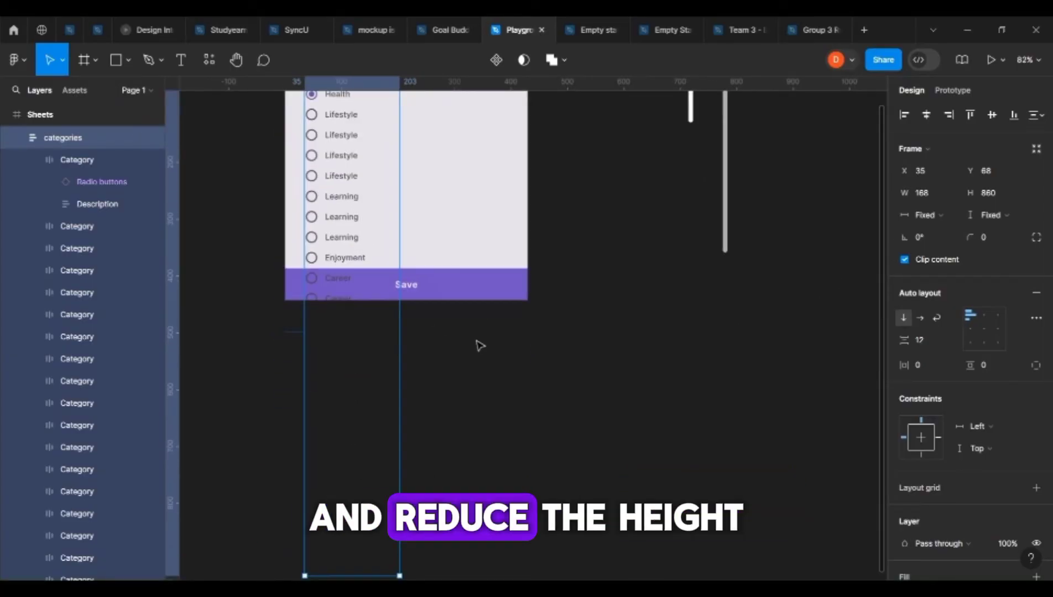
{"action": "scroll", "coordinate": [475, 343], "scroll_direction": "down", "scroll_amount": 3}
{"action": "left_click_drag", "start_coordinate": [411, 466], "coordinate": [407, 300]}
{"action": "scroll", "coordinate": [408, 232], "scroll_direction": "up", "scroll_amount": 5}
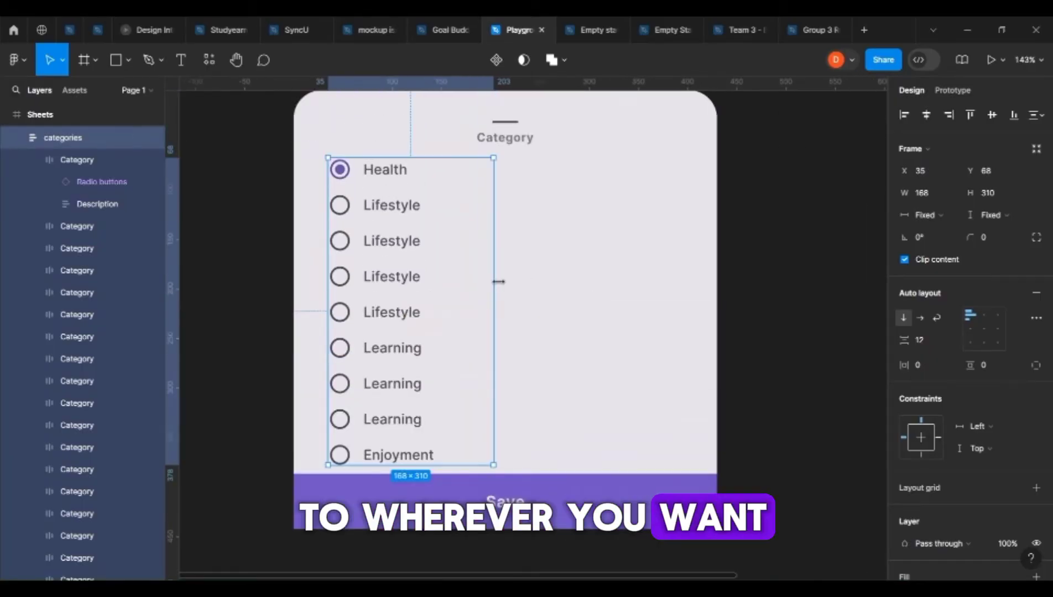
{"action": "scroll", "coordinate": [498, 281], "scroll_direction": "up", "scroll_amount": 1}
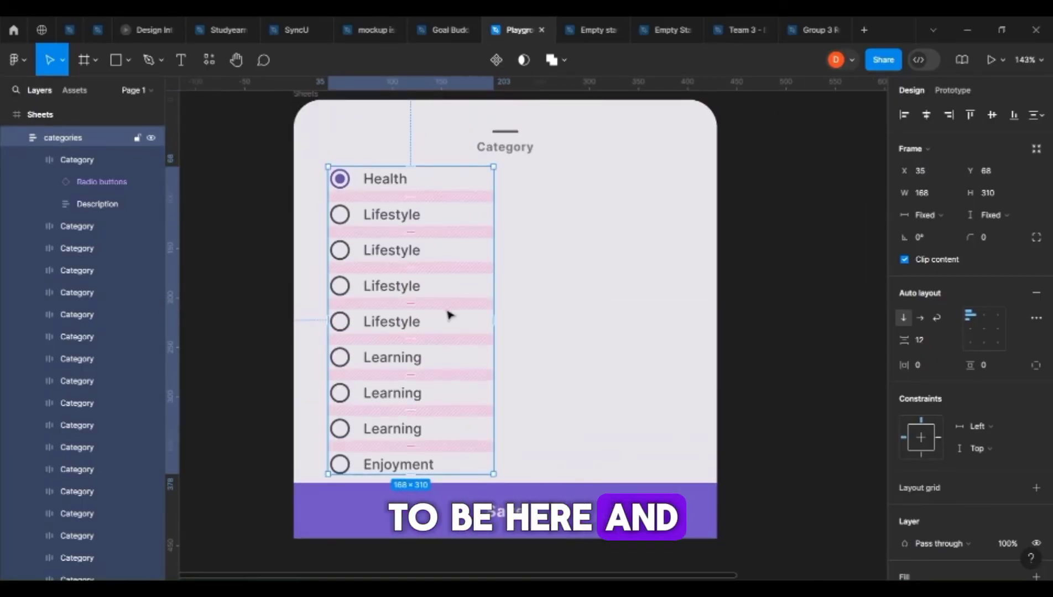
{"action": "left_click", "coordinate": [737, 266]}
{"action": "key", "text": "shift+1"}
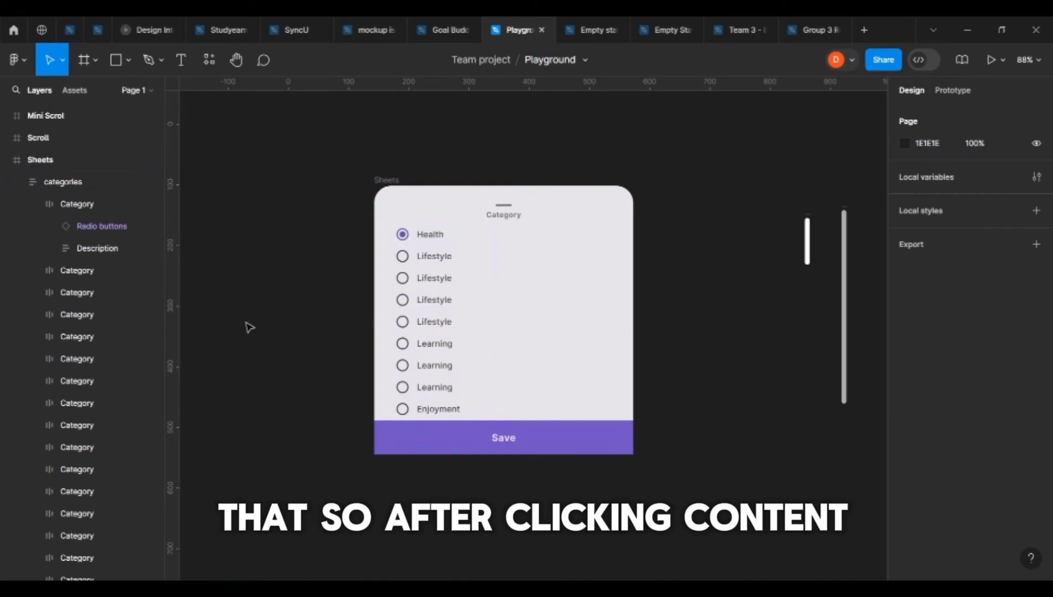
{"action": "left_click", "coordinate": [404, 312]}
Send the categories list to the back, below the Button and Category layers.
{"action": "right_click", "coordinate": [416, 311]}
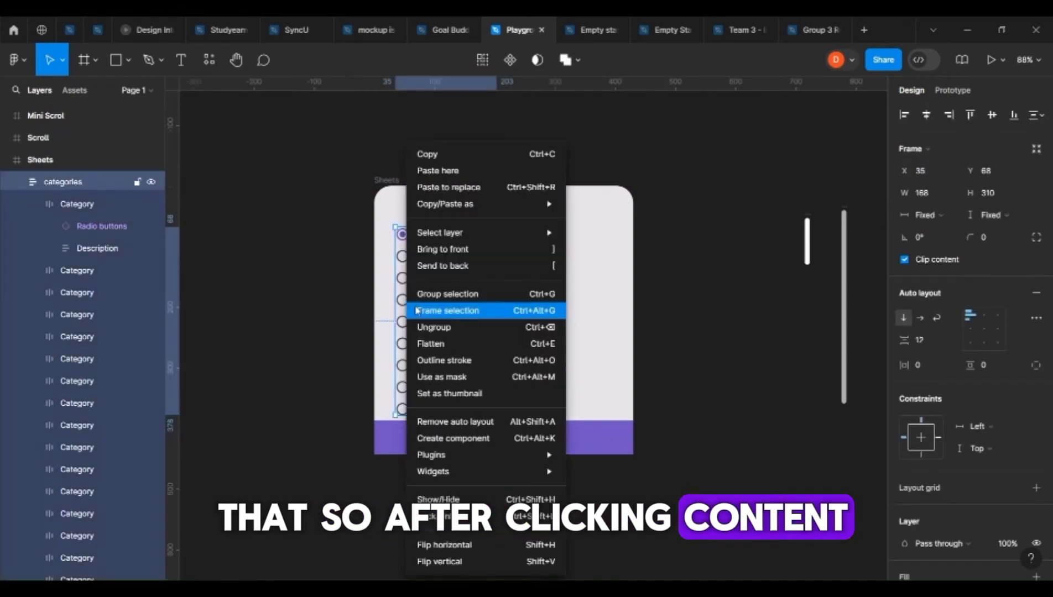
{"action": "left_click", "coordinate": [449, 267]}
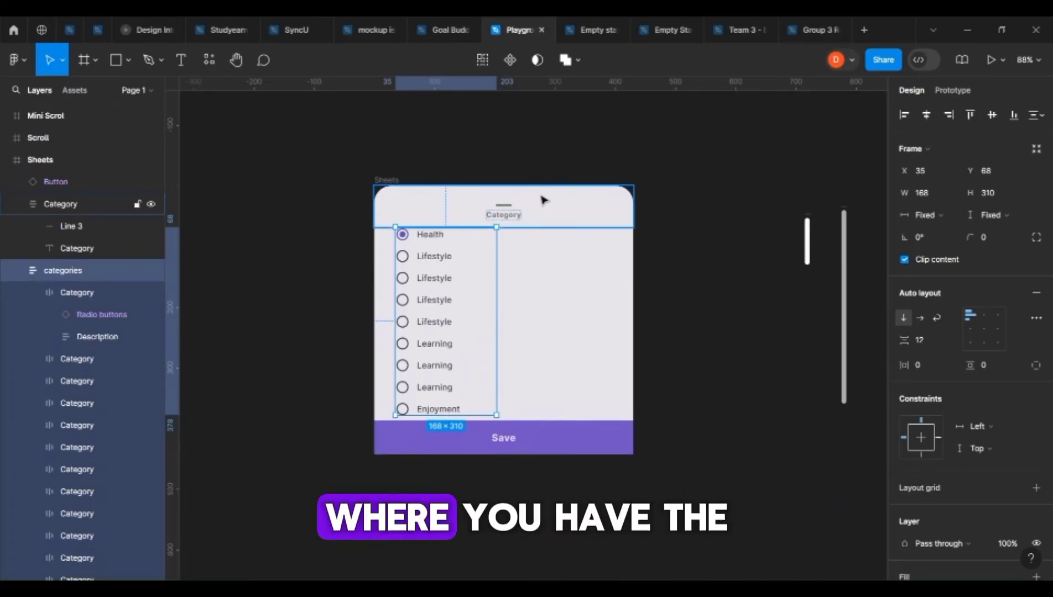
{"action": "scroll", "coordinate": [530, 228], "scroll_direction": "up", "scroll_amount": 5}
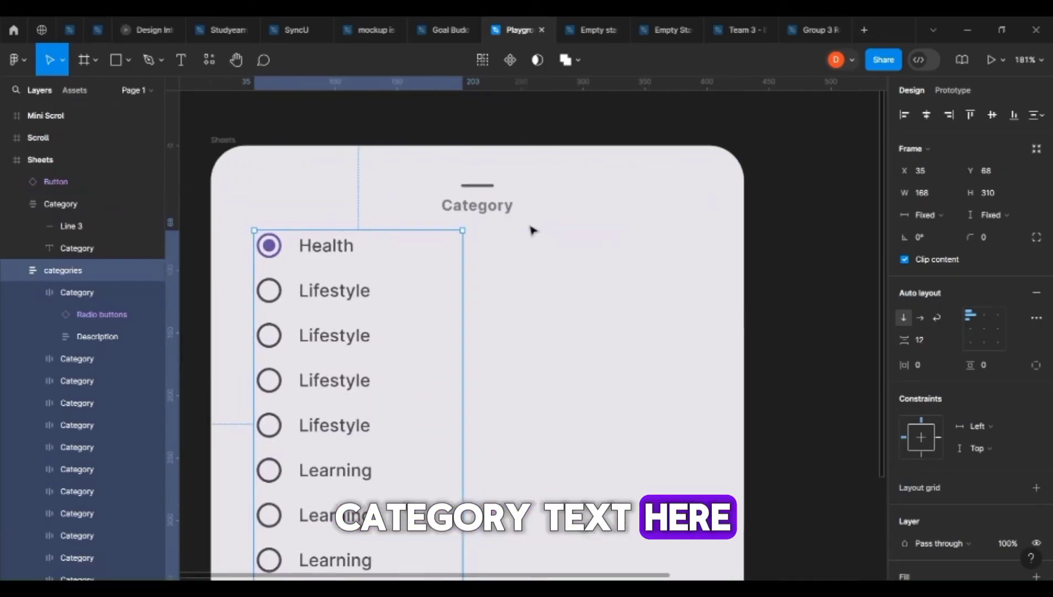
{"action": "scroll", "coordinate": [491, 202], "scroll_direction": "down", "scroll_amount": 5}
Place the Mini Scrol thumb at the top of the Scroll track.
{"action": "left_click", "coordinate": [651, 320]}
{"action": "scroll", "coordinate": [650, 320], "scroll_direction": "up", "scroll_amount": 3}
{"action": "scroll", "coordinate": [630, 202], "scroll_direction": "right", "scroll_amount": 5}
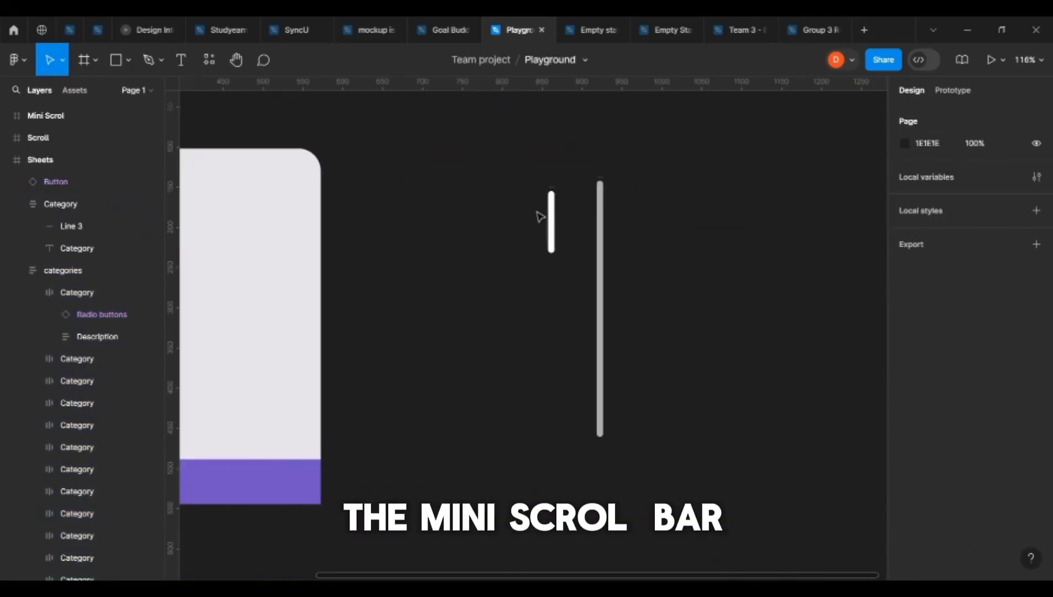
{"action": "left_click", "coordinate": [552, 221]}
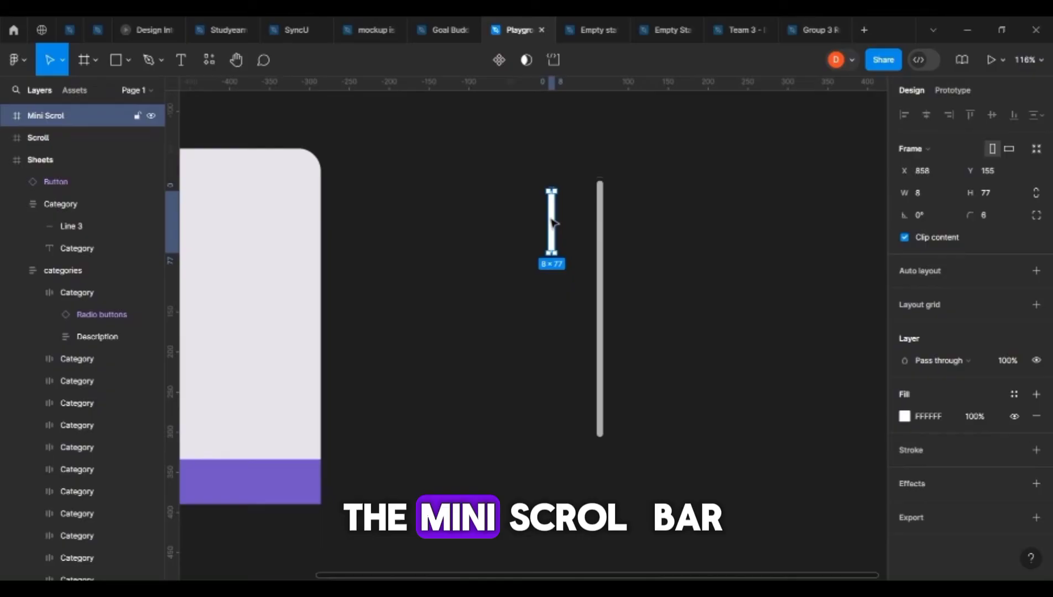
{"action": "left_click_drag", "start_coordinate": [552, 221], "coordinate": [601, 215]}
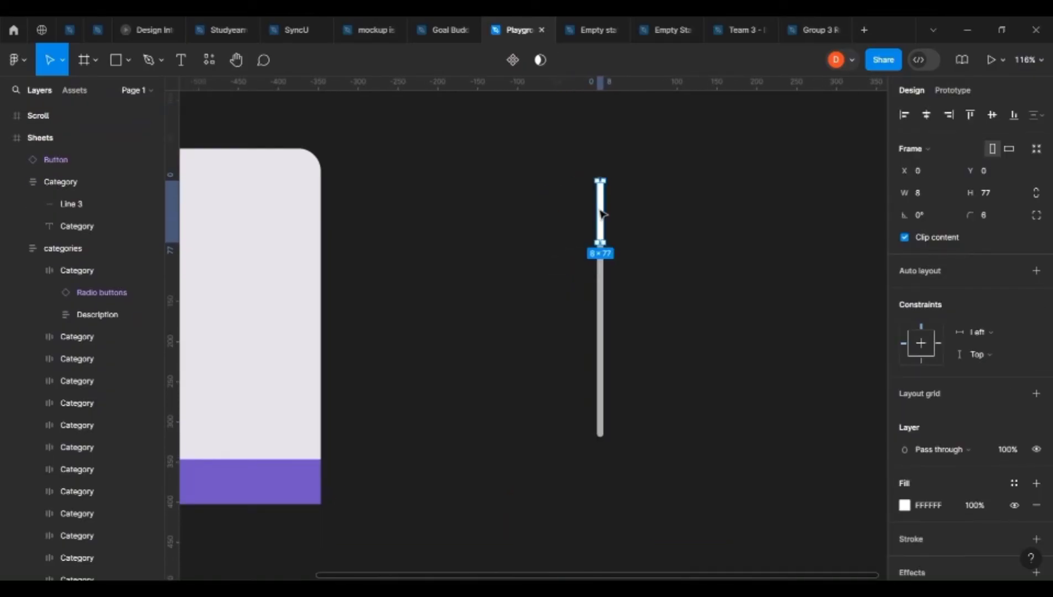
{"action": "left_click", "coordinate": [614, 235]}
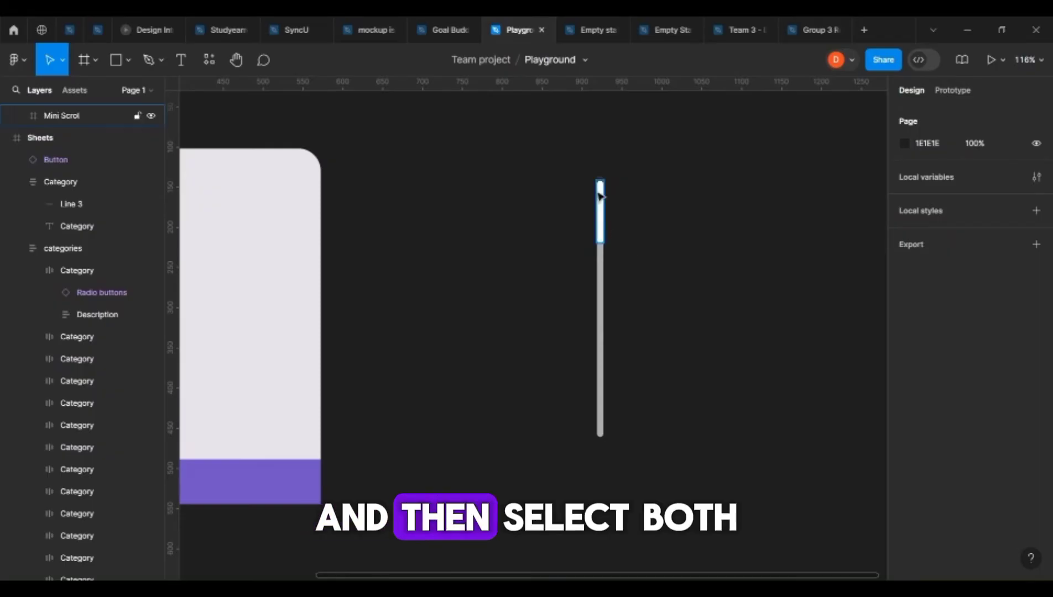
Move the thumb and track into the Sheets frame along the list's right edge.
{"action": "left_click_drag", "start_coordinate": [554, 135], "coordinate": [622, 416]}
{"action": "left_click_drag", "start_coordinate": [607, 362], "coordinate": [298, 373]}
{"action": "scroll", "coordinate": [298, 373], "scroll_direction": "left", "scroll_amount": 5}
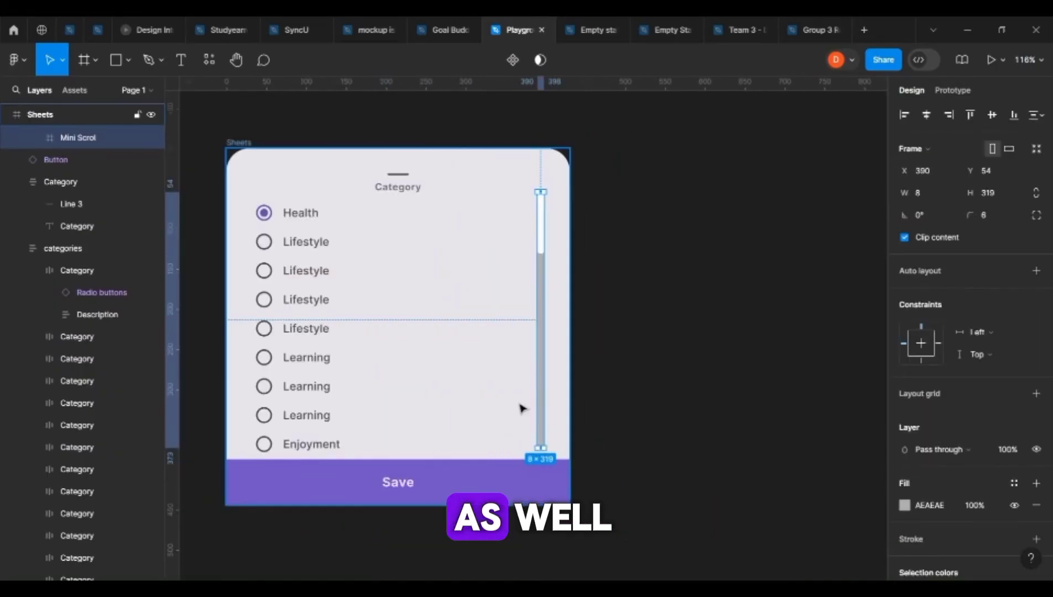
{"action": "scroll", "coordinate": [548, 404], "scroll_direction": "up", "scroll_amount": 3}
{"action": "scroll", "coordinate": [605, 400], "scroll_direction": "up", "scroll_amount": 1}
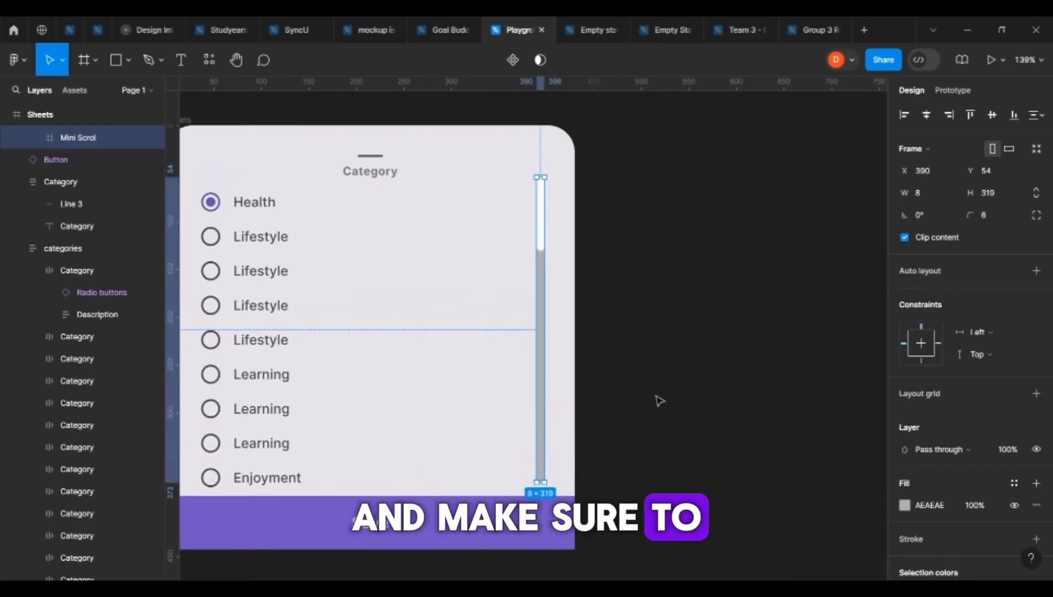
{"action": "key", "text": "Down"}
{"action": "key", "text": "Down"}
{"action": "key", "text": "Down"}
{"action": "key", "text": "Down"}
{"action": "key", "text": "Down"}
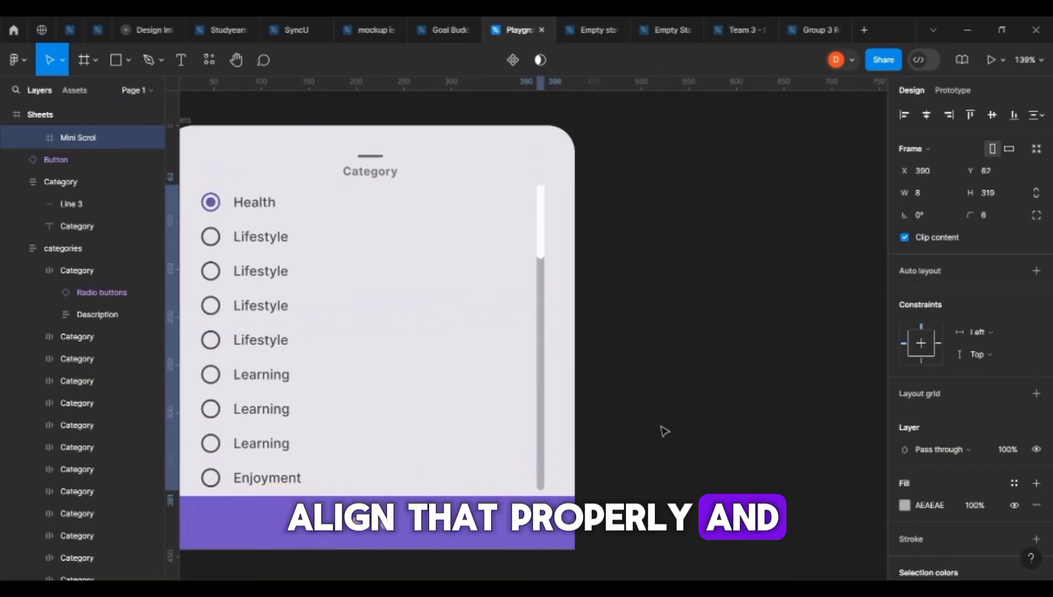
{"action": "key", "text": "Escape"}
{"action": "scroll", "coordinate": [313, 250], "scroll_direction": "down", "scroll_amount": 3}
Duplicate the Sheets frame and nudge the copy's mini scroll thumb down to Y 240.
{"action": "left_click_drag", "start_coordinate": [387, 307], "coordinate": [677, 308], "text": "alt"}
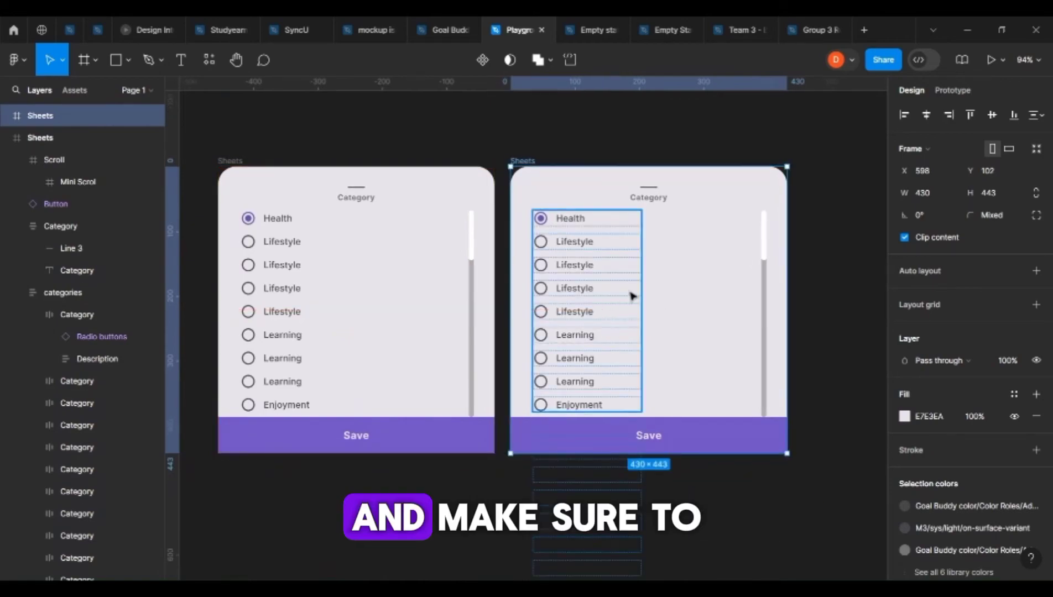
{"action": "double_click", "coordinate": [768, 251]}
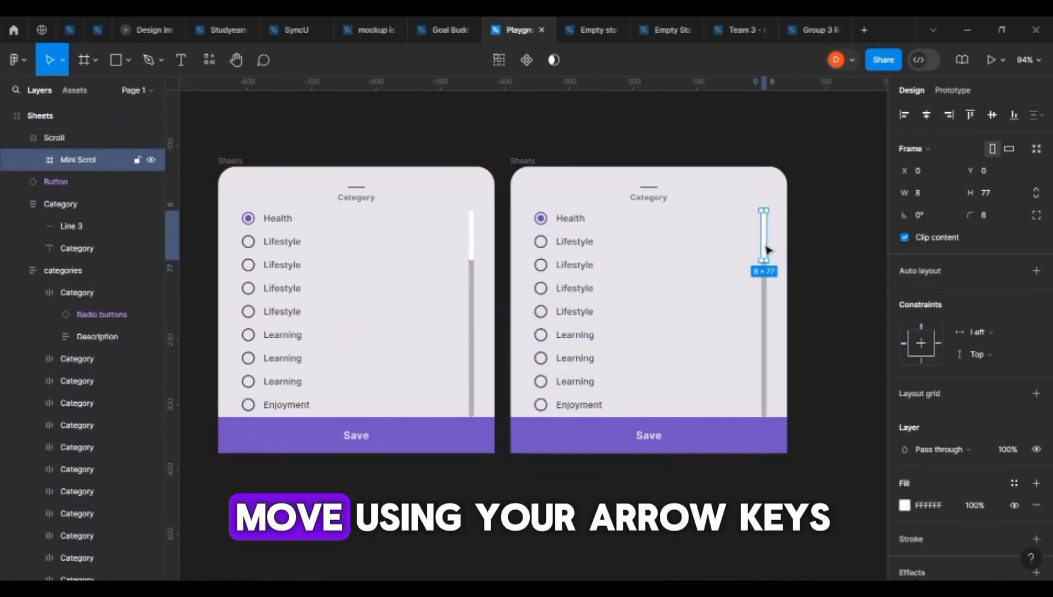
{"action": "key", "text": "Down"}
{"action": "key", "text": "Down"}
{"action": "key", "text": "Down"}
{"action": "key", "text": "Down"}
{"action": "key", "text": "Down"}
{"action": "key", "text": "Down"}
{"action": "key", "text": "Down"}
{"action": "key", "text": "Down"}
{"action": "key", "text": "Down"}
{"action": "key", "text": "Down"}
{"action": "key", "text": "Down"}
{"action": "key", "text": "Down"}
{"action": "key", "text": "Down"}
{"action": "key", "text": "Down"}
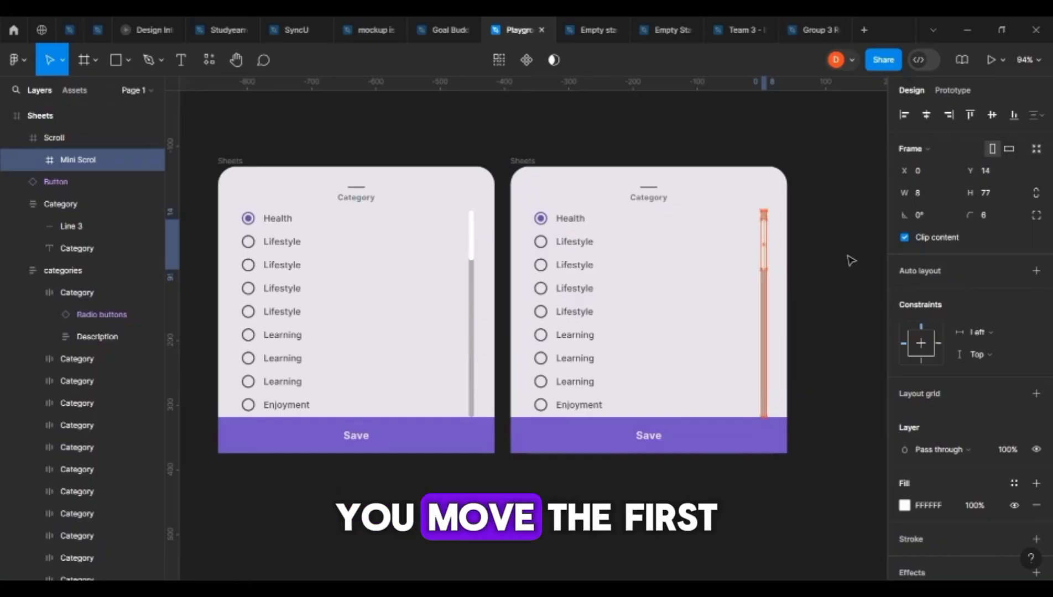
{"action": "key", "text": "Down"}
{"action": "key", "text": "Down"}
{"action": "key", "text": "Down"}
{"action": "key", "text": "Down"}
{"action": "key", "text": "Down"}
{"action": "key", "text": "Down"}
{"action": "key", "text": "Down"}
{"action": "key", "text": "Down"}
{"action": "key", "text": "Down"}
{"action": "key", "text": "Down"}
{"action": "key", "text": "Down"}
{"action": "key", "text": "Down"}
{"action": "key", "text": "Down"}
{"action": "key", "text": "Down"}
{"action": "key", "text": "Down"}
{"action": "key", "text": "Down"}
{"action": "key", "text": "Down"}
{"action": "key", "text": "Down"}
{"action": "key", "text": "Down"}
{"action": "key", "text": "Down"}
{"action": "key", "text": "Down"}
{"action": "key", "text": "Down"}
{"action": "key", "text": "Down"}
{"action": "key", "text": "Down"}
{"action": "key", "text": "Down"}
{"action": "key", "text": "Down"}
{"action": "key", "text": "Down"}
{"action": "key", "text": "Down"}
{"action": "key", "text": "Down"}
{"action": "key", "text": "Down"}
{"action": "key", "text": "Down"}
{"action": "key", "text": "Down"}
{"action": "key", "text": "Down"}
{"action": "key", "text": "Down"}
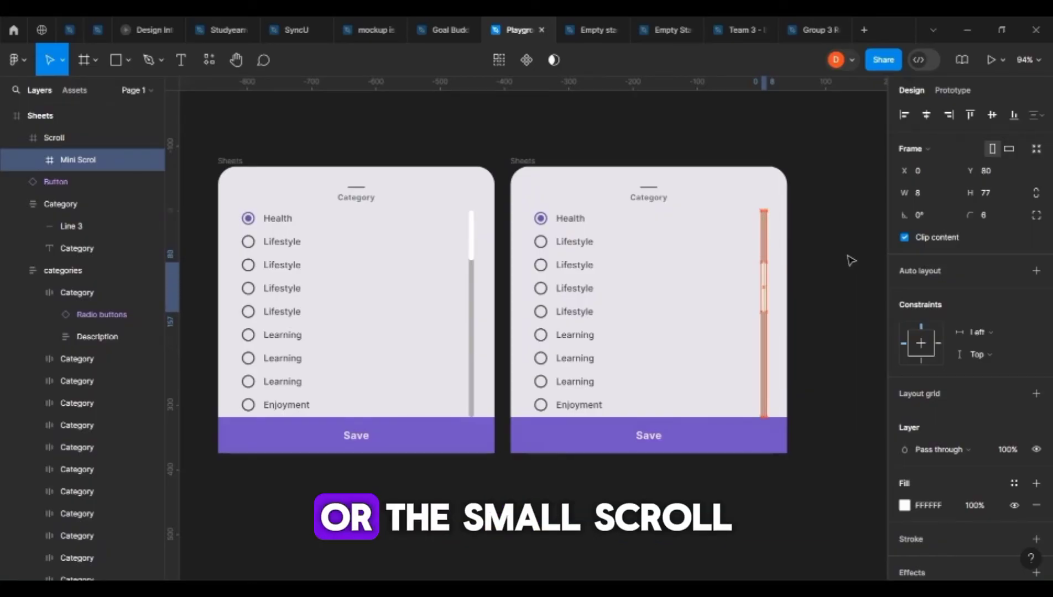
{"action": "key", "text": "Down"}
{"action": "key", "text": "Down"}
{"action": "key", "text": "Down"}
{"action": "key", "text": "Down"}
{"action": "key", "text": "Down"}
{"action": "key", "text": "Down"}
{"action": "key", "text": "Down"}
{"action": "key", "text": "Down"}
{"action": "key", "text": "Down"}
{"action": "key", "text": "Down"}
{"action": "key", "text": "Down"}
{"action": "key", "text": "Down"}
{"action": "key", "text": "Down"}
{"action": "key", "text": "Down"}
{"action": "key", "text": "Down"}
{"action": "key", "text": "Down"}
{"action": "key", "text": "Down"}
{"action": "key", "text": "Down"}
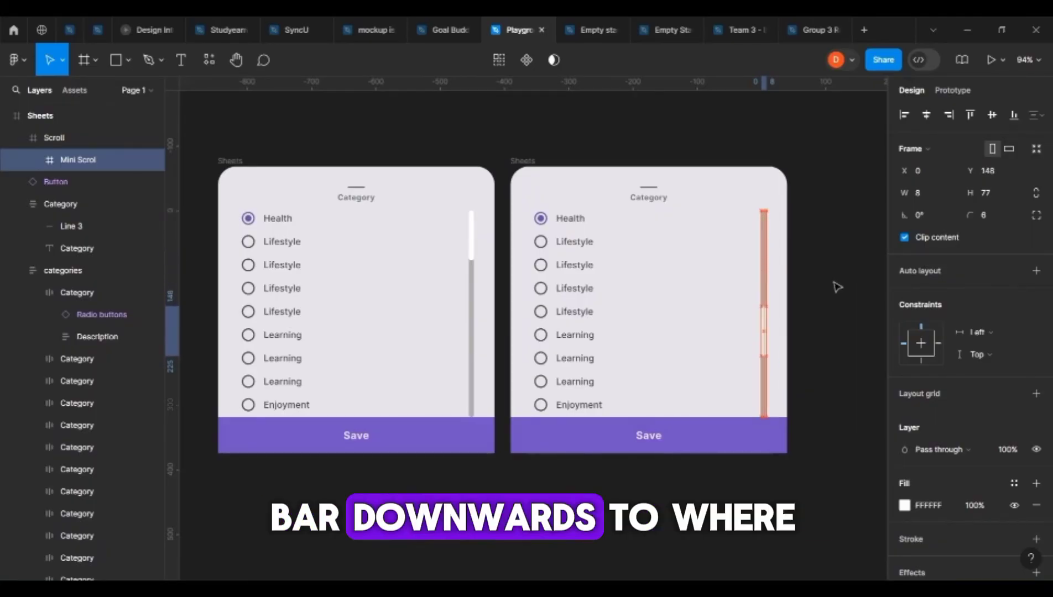
{"action": "key", "text": "Down"}
{"action": "key", "text": "Down"}
{"action": "key", "text": "Down"}
{"action": "key", "text": "Down"}
{"action": "key", "text": "Down"}
{"action": "key", "text": "Down"}
{"action": "key", "text": "Down"}
{"action": "key", "text": "Down"}
{"action": "key", "text": "Down"}
{"action": "key", "text": "Down"}
{"action": "key", "text": "Down"}
{"action": "key", "text": "Down"}
{"action": "key", "text": "Down"}
{"action": "key", "text": "Down"}
{"action": "key", "text": "Down"}
{"action": "key", "text": "Down"}
{"action": "key", "text": "Down"}
{"action": "key", "text": "Down"}
{"action": "key", "text": "Down"}
{"action": "key", "text": "Down"}
{"action": "key", "text": "Down"}
{"action": "key", "text": "Down"}
{"action": "key", "text": "Down"}
{"action": "key", "text": "Down"}
{"action": "key", "text": "Down"}
{"action": "key", "text": "Down"}
{"action": "key", "text": "Down"}
{"action": "key", "text": "Down"}
{"action": "key", "text": "Down"}
{"action": "key", "text": "Down"}
{"action": "key", "text": "Down"}
{"action": "key", "text": "Down"}
{"action": "key", "text": "Down"}
{"action": "key", "text": "Down"}
{"action": "key", "text": "Down"}
{"action": "key", "text": "Down"}
{"action": "key", "text": "Down"}
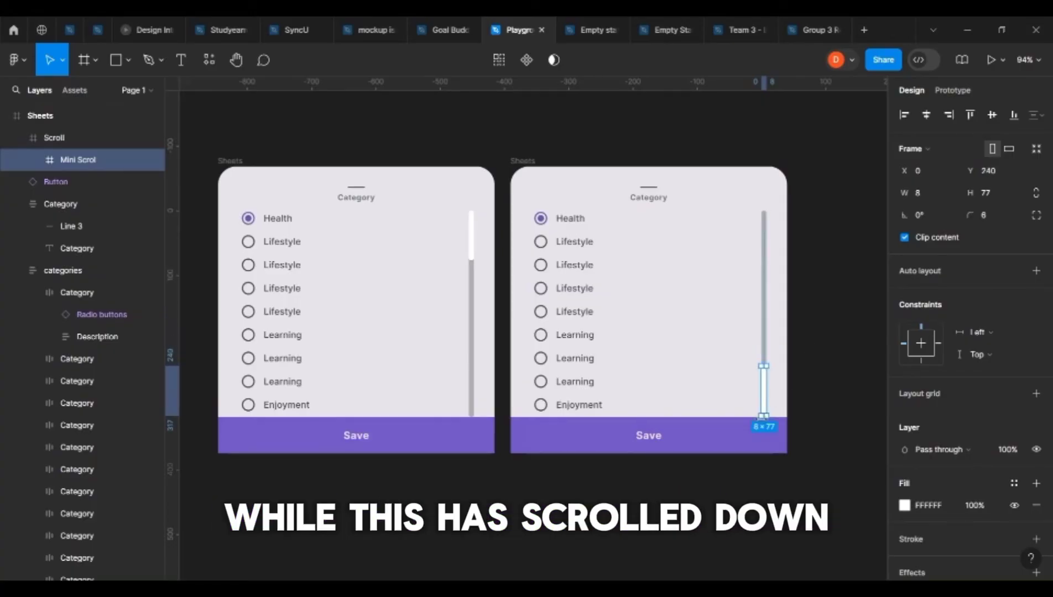
Check the copy's scroll thumb, zoom to fit both sheets, and select the categories frame.
{"action": "scroll", "coordinate": [601, 309], "scroll_direction": "right", "scroll_amount": 5}
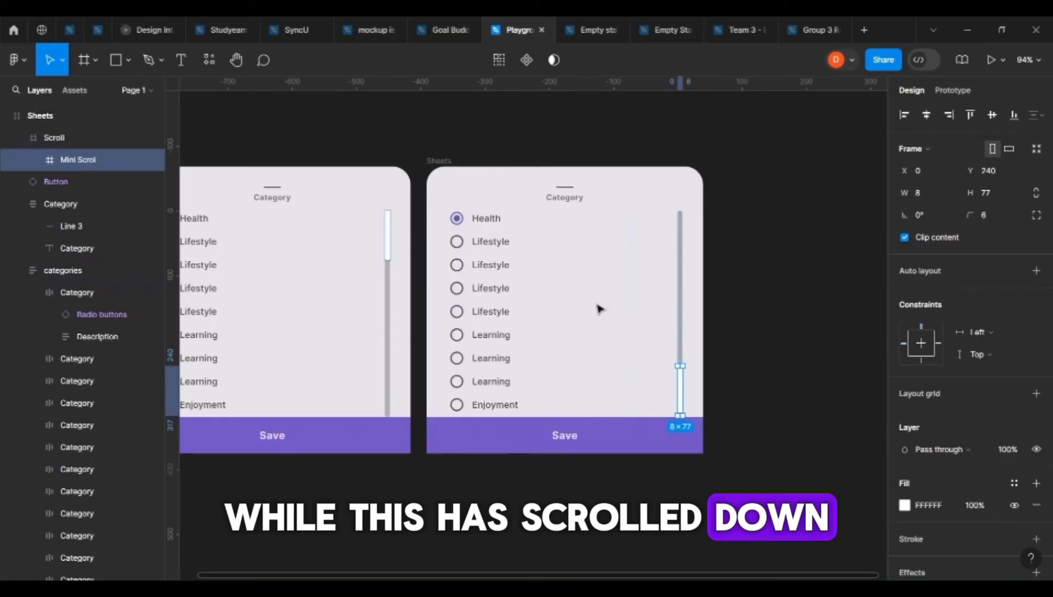
{"action": "left_click", "coordinate": [740, 314]}
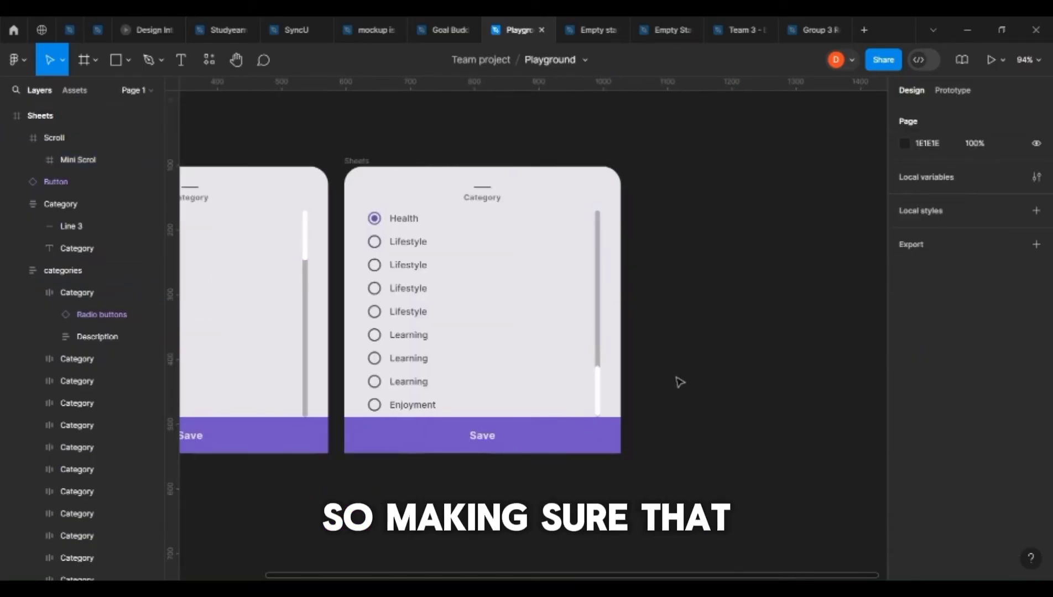
{"action": "left_click", "coordinate": [603, 401]}
{"action": "scroll", "coordinate": [603, 407], "scroll_direction": "up", "scroll_amount": 6}
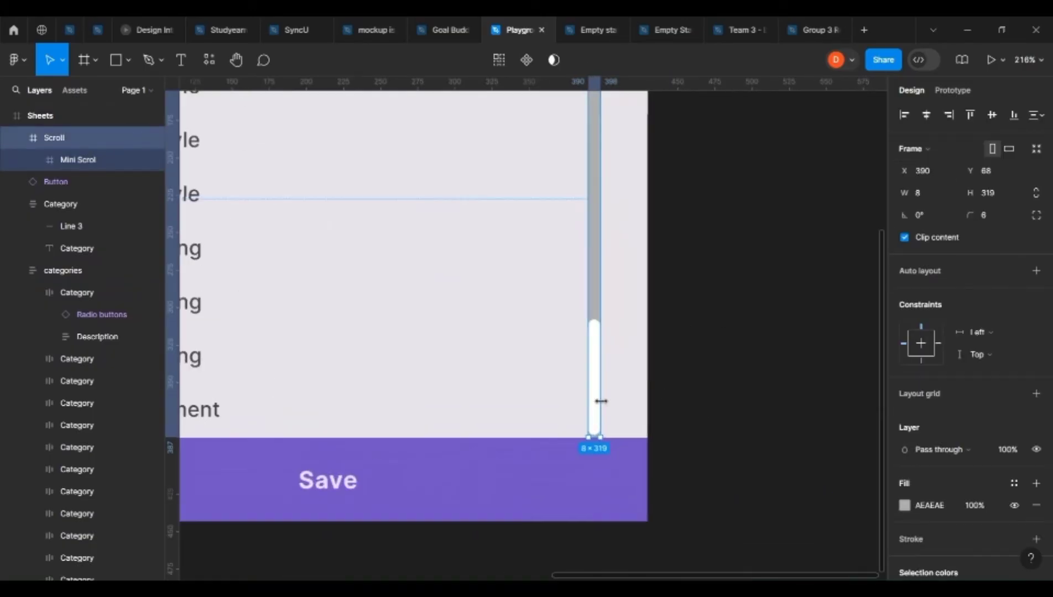
{"action": "left_click", "coordinate": [599, 409]}
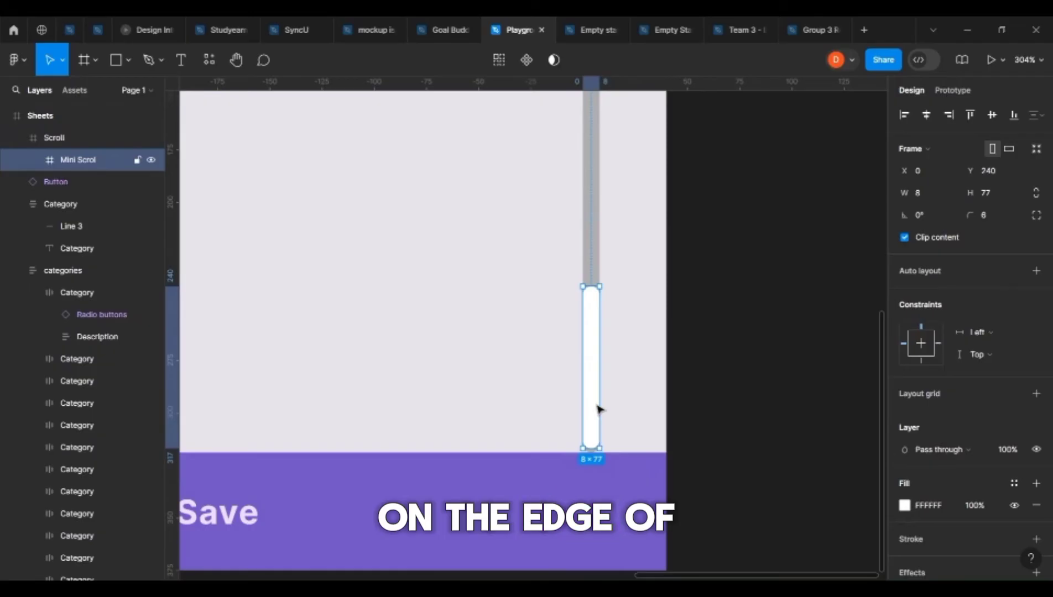
{"action": "key", "text": "shift+1"}
{"action": "left_click", "coordinate": [511, 265]}
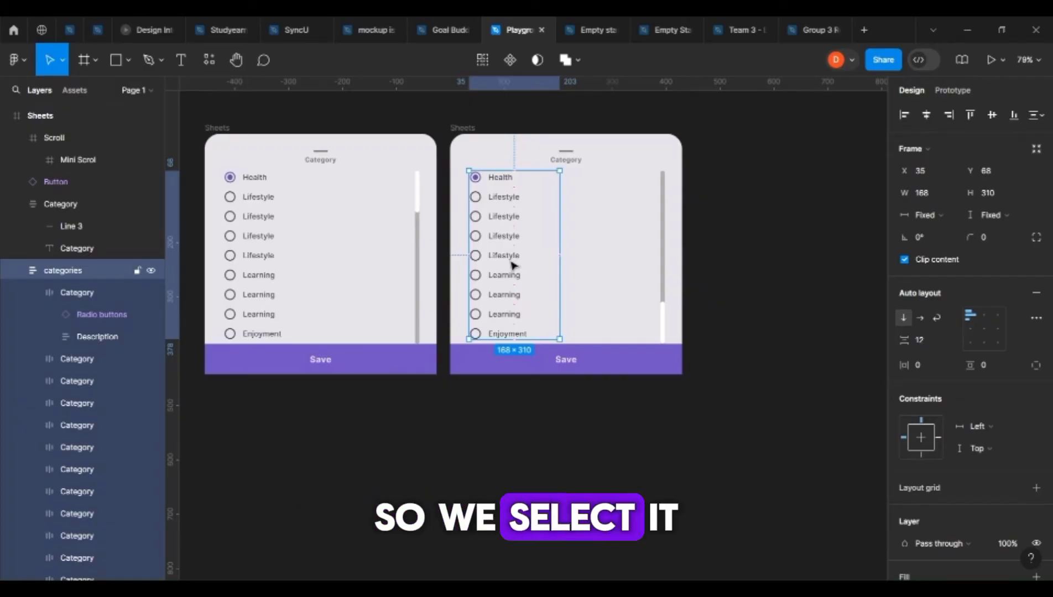
Shift the copy's category list up to Y -191 and lengthen it to 572 px.
{"action": "key", "text": "shift+Up"}
{"action": "key", "text": "shift+Up"}
{"action": "key", "text": "shift+Up"}
{"action": "key", "text": "shift+Up"}
{"action": "key", "text": "shift+Up"}
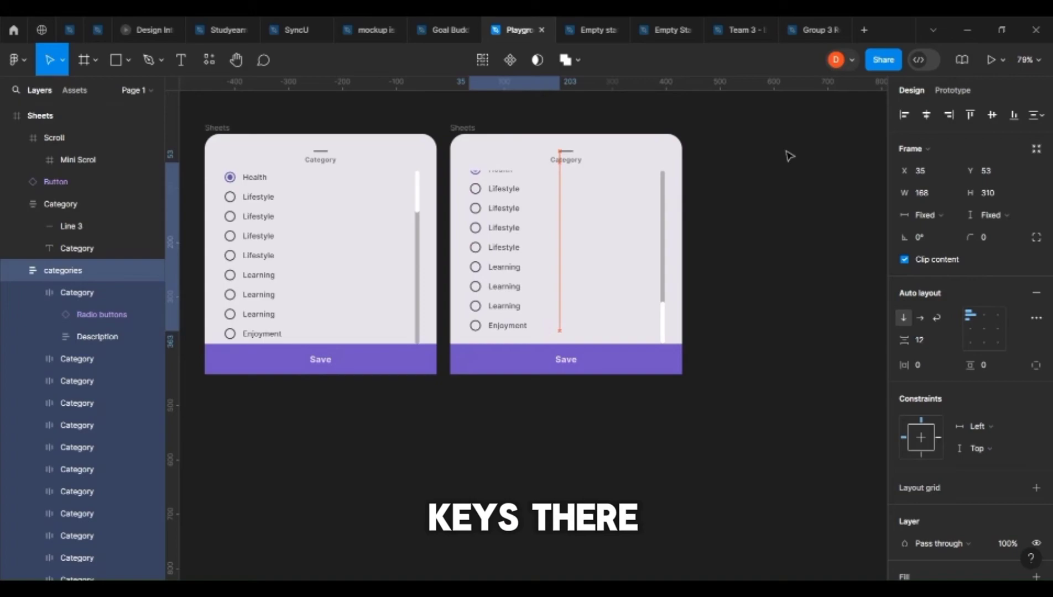
{"action": "key", "text": "shift+Up"}
{"action": "key", "text": "shift+Up"}
{"action": "key", "text": "shift+Up"}
{"action": "key", "text": "shift+Up"}
{"action": "key", "text": "shift+Up"}
{"action": "key", "text": "shift+Up"}
{"action": "key", "text": "shift+Up"}
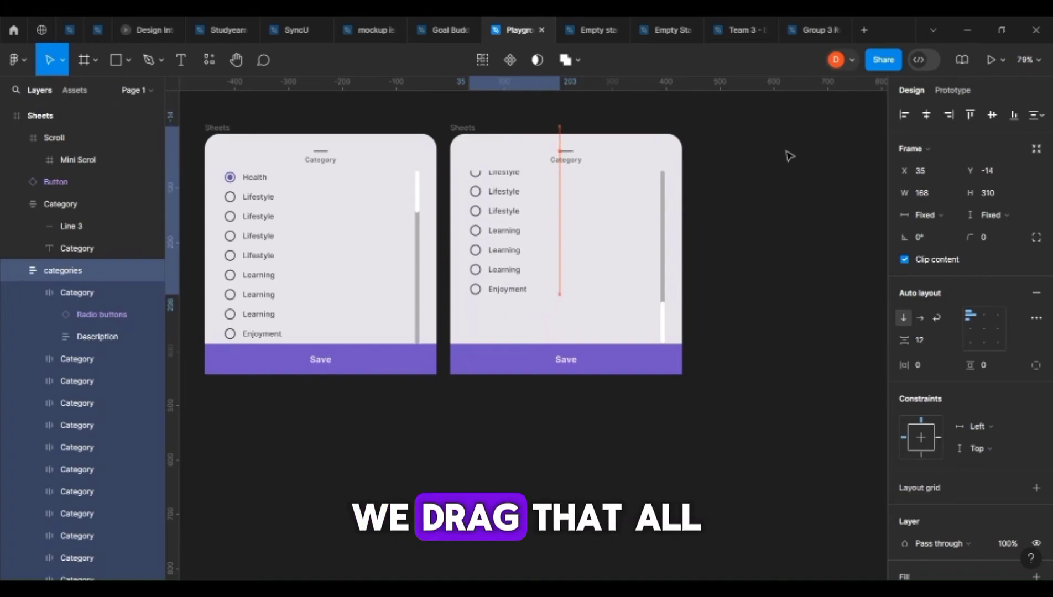
{"action": "key", "text": "shift+Up"}
{"action": "key", "text": "shift+Up"}
{"action": "key", "text": "shift+Up"}
{"action": "key", "text": "shift+Up"}
{"action": "key", "text": "shift+Up"}
{"action": "key", "text": "shift+Up"}
{"action": "key", "text": "shift+Up"}
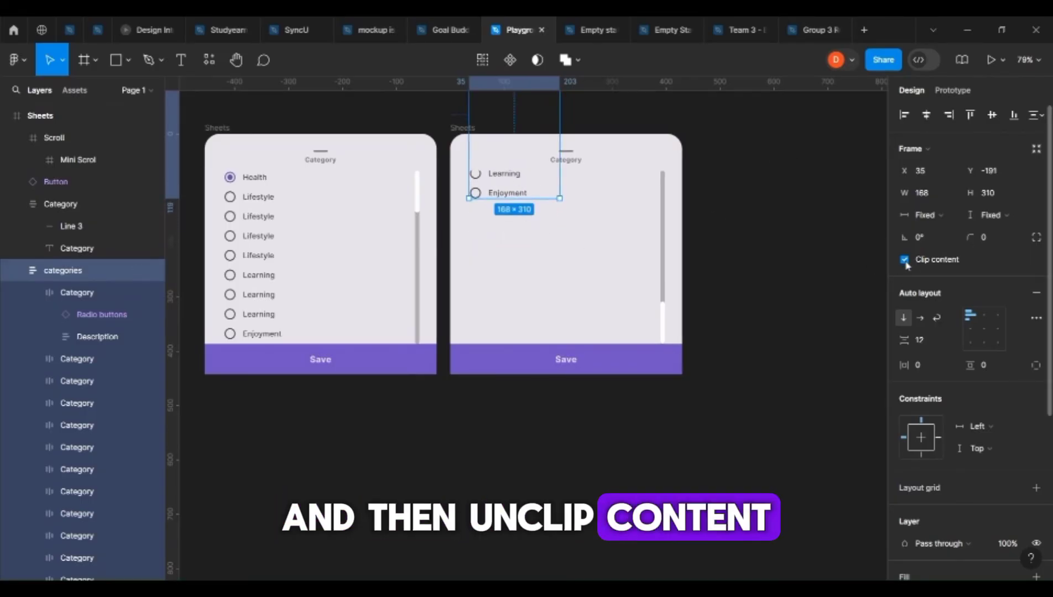
{"action": "left_click_drag", "start_coordinate": [531, 198], "coordinate": [514, 344]}
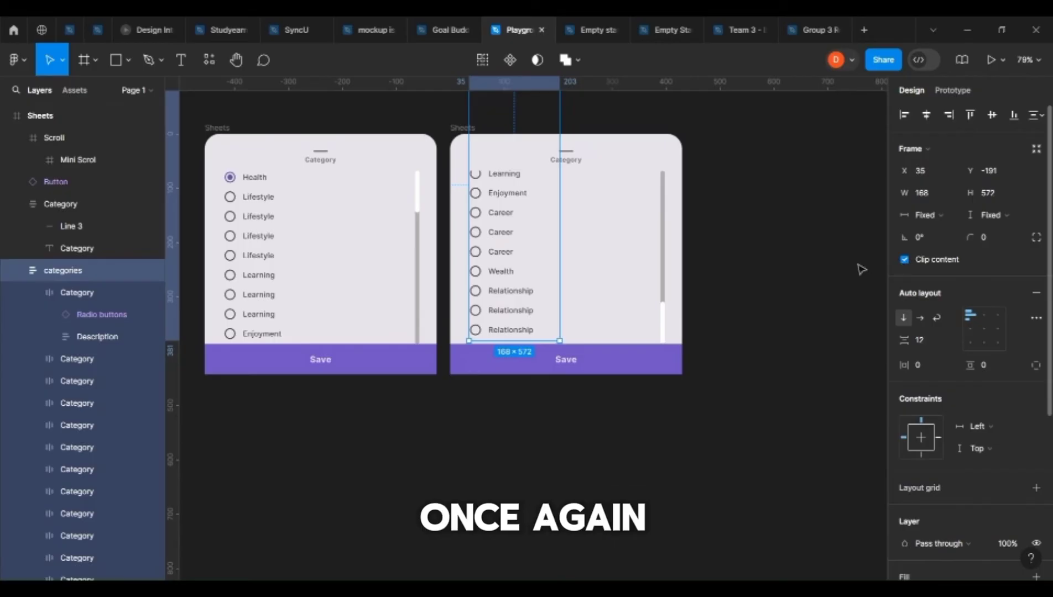
{"action": "left_click", "coordinate": [813, 251]}
{"action": "left_click", "coordinate": [535, 219]}
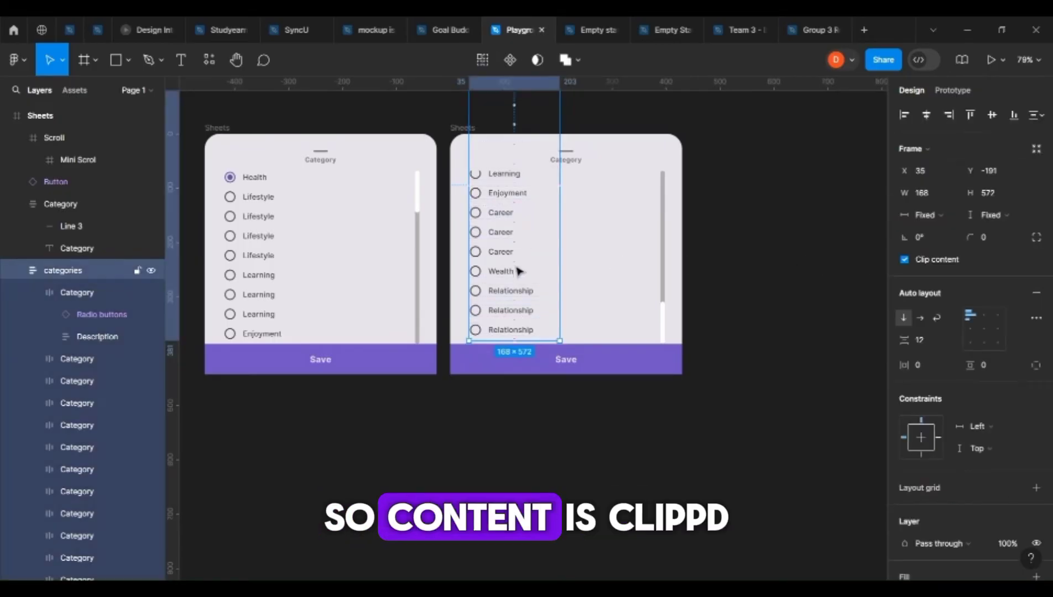
{"action": "left_click", "coordinate": [752, 237]}
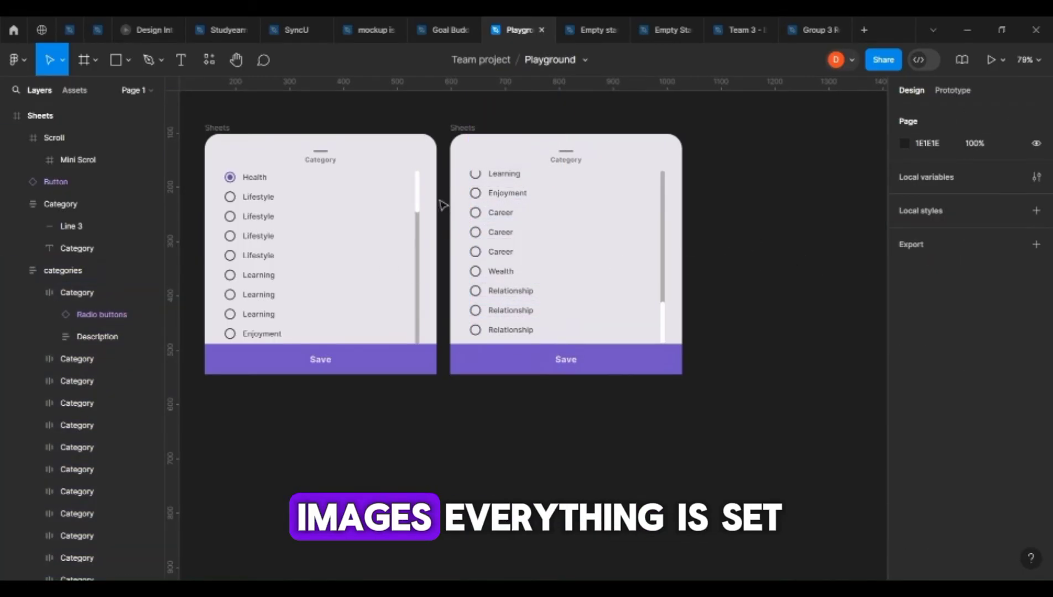
Link the left sheet's mini scroll thumb to the copy sheet On drag with Smart animate.
{"action": "scroll", "coordinate": [502, 208], "scroll_direction": "left", "scroll_amount": 3}
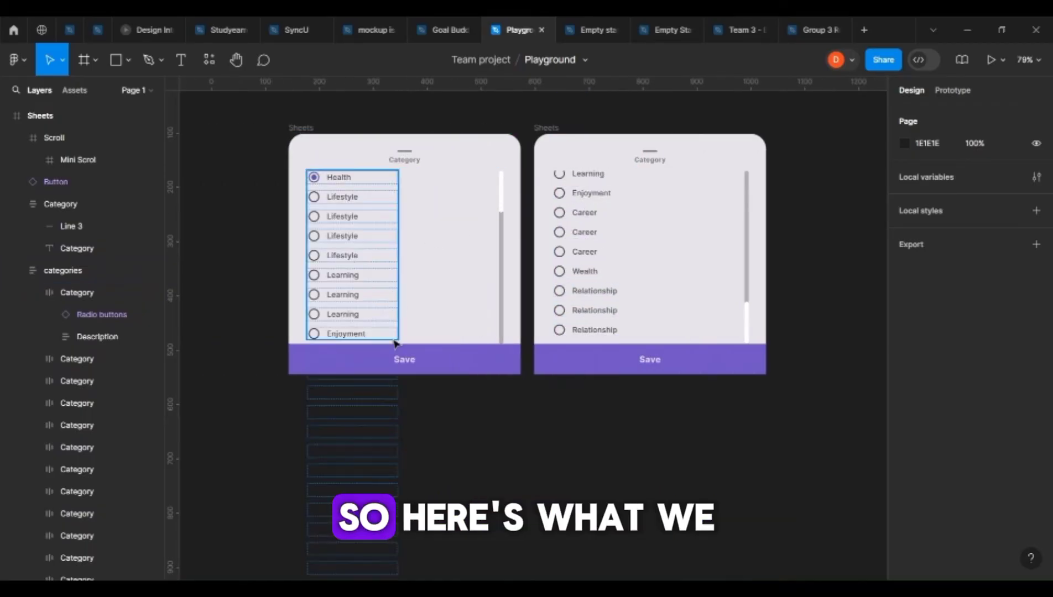
{"action": "scroll", "coordinate": [454, 244], "scroll_direction": "right", "scroll_amount": 1}
{"action": "left_click", "coordinate": [484, 200]}
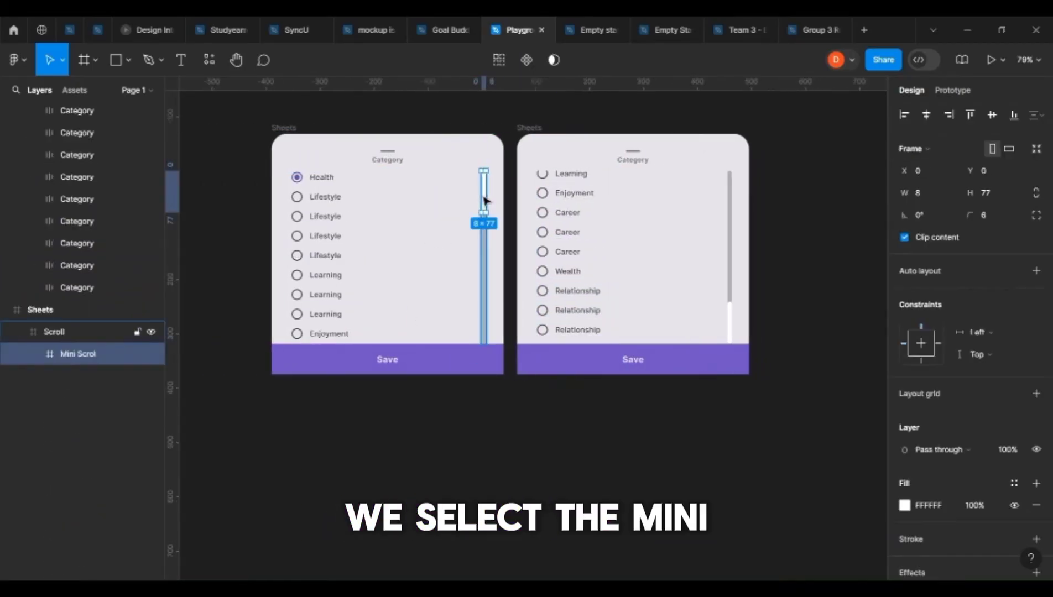
{"action": "left_click", "coordinate": [956, 91]}
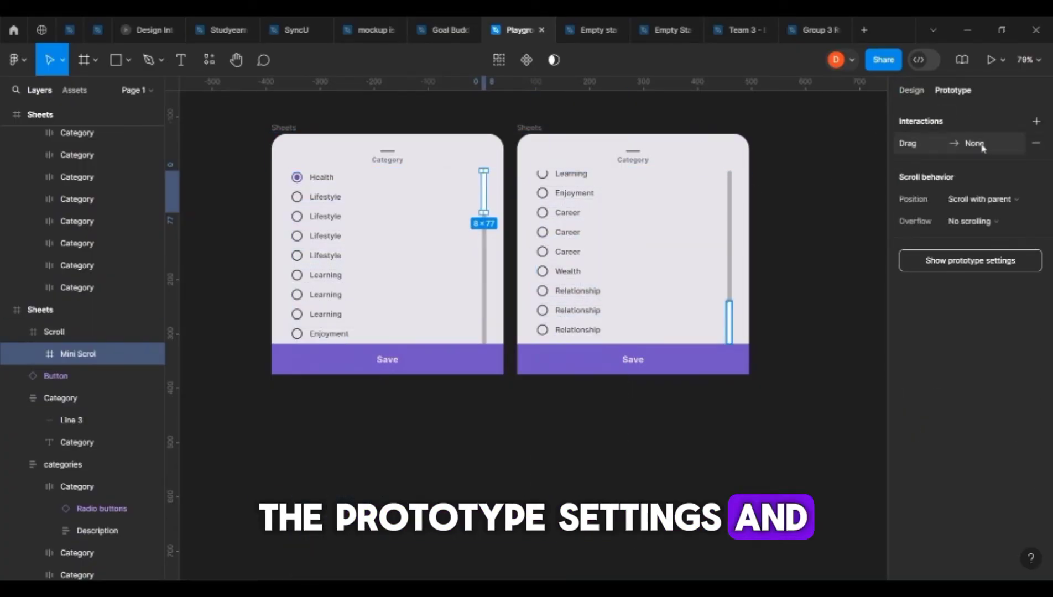
{"action": "left_click", "coordinate": [1036, 143]}
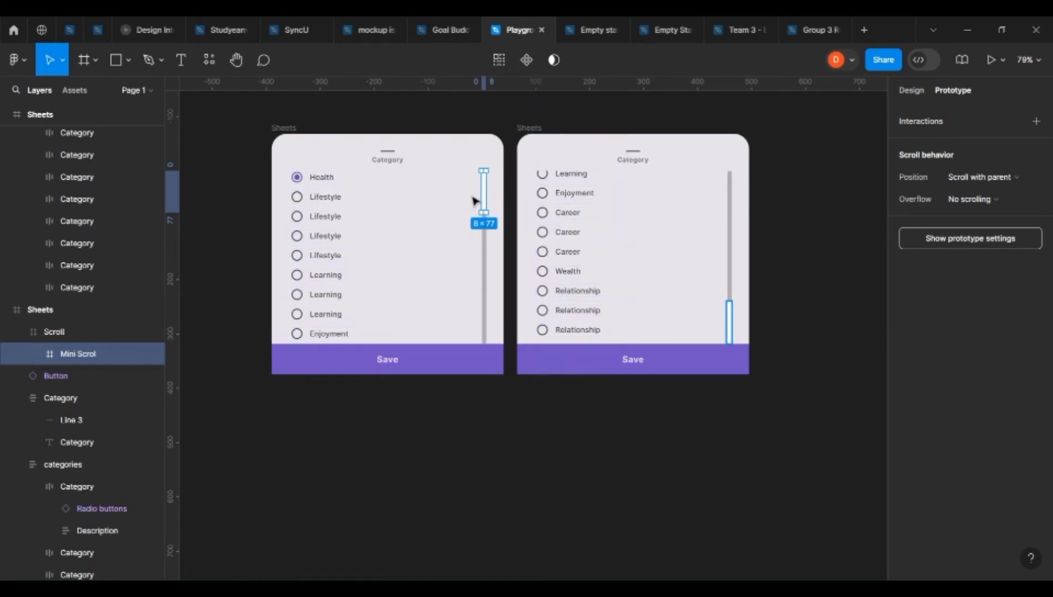
{"action": "left_click_drag", "start_coordinate": [481, 192], "coordinate": [572, 237]}
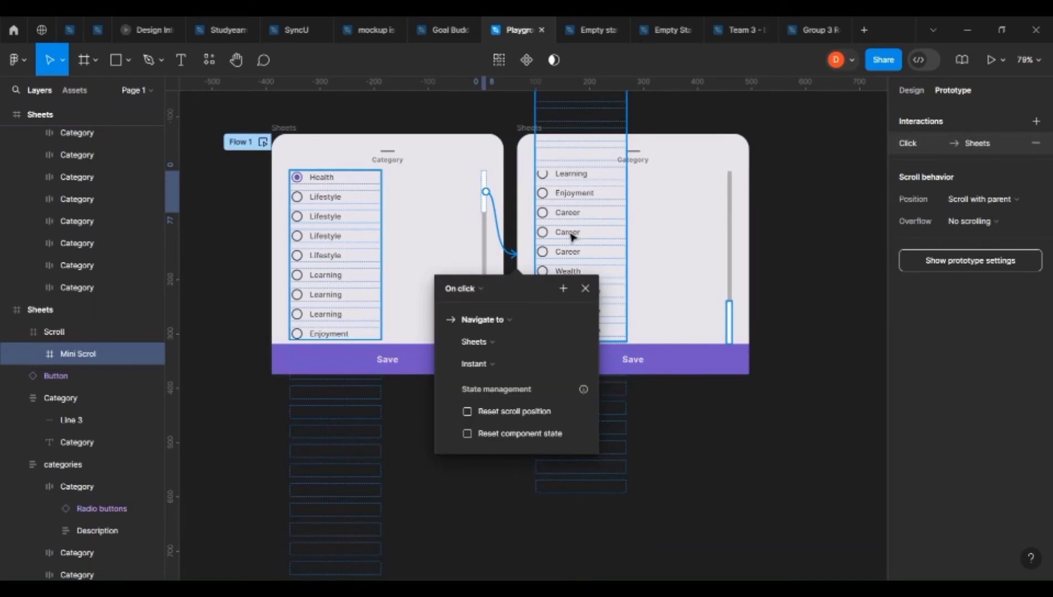
{"action": "left_click", "coordinate": [460, 288]}
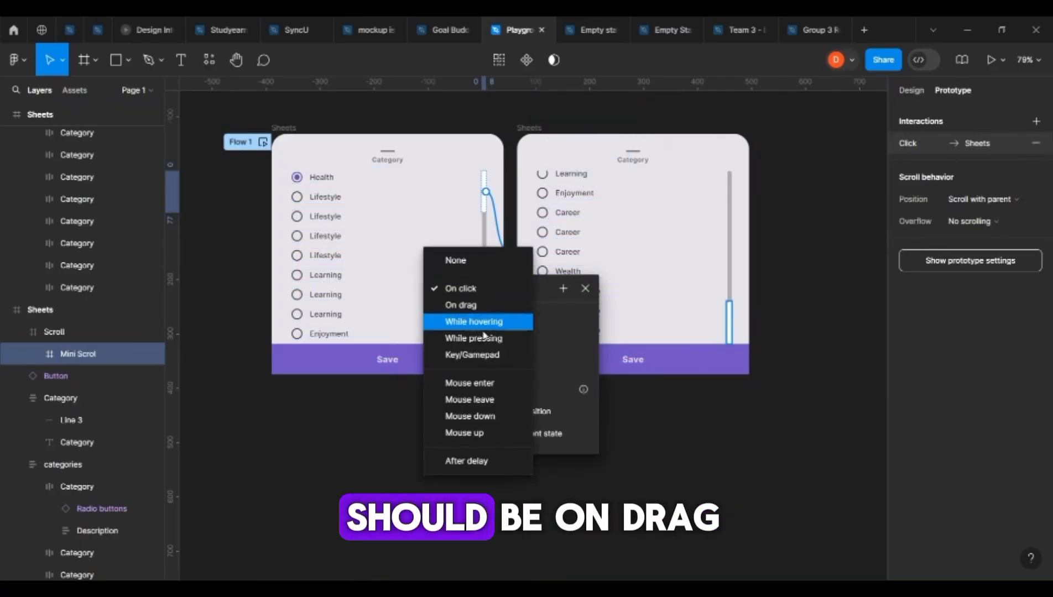
{"action": "left_click", "coordinate": [481, 305]}
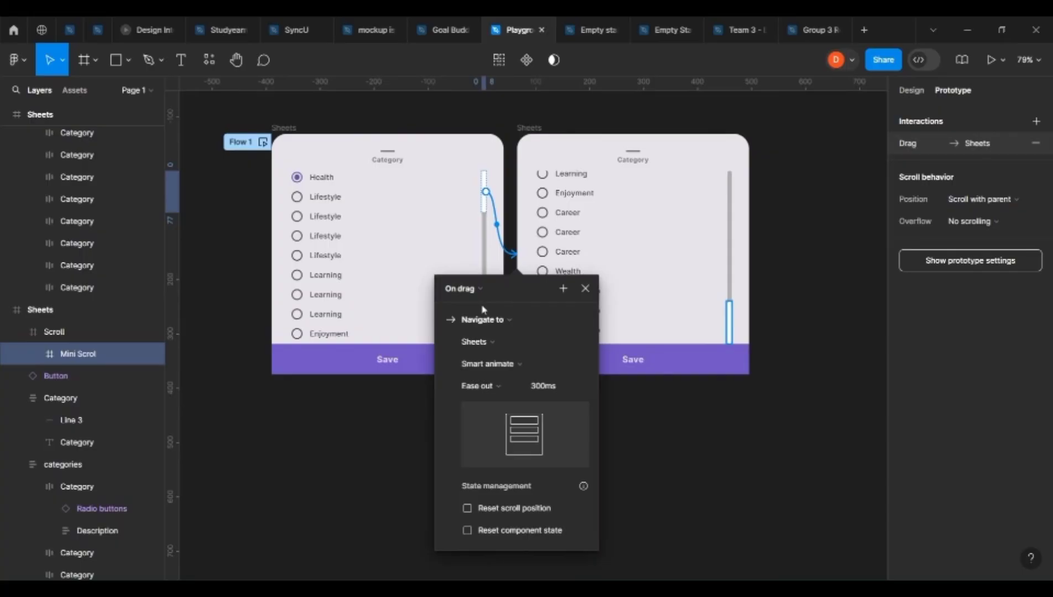
{"action": "left_click", "coordinate": [586, 288]}
Link the copy's mini scroll thumb back to the left sheet using Smart animate.
{"action": "left_click", "coordinate": [732, 330]}
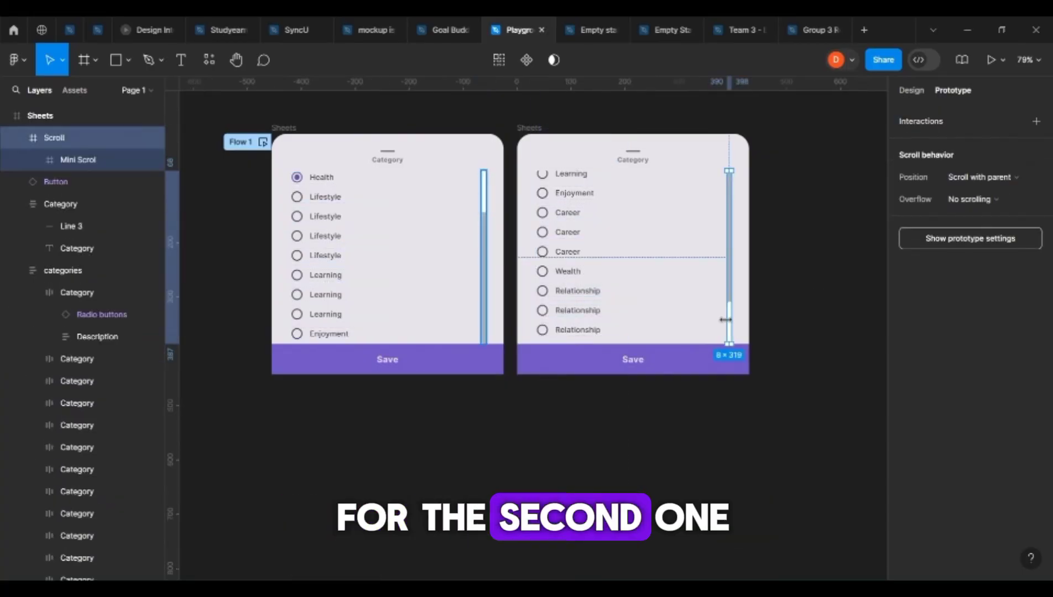
{"action": "left_click", "coordinate": [733, 330]}
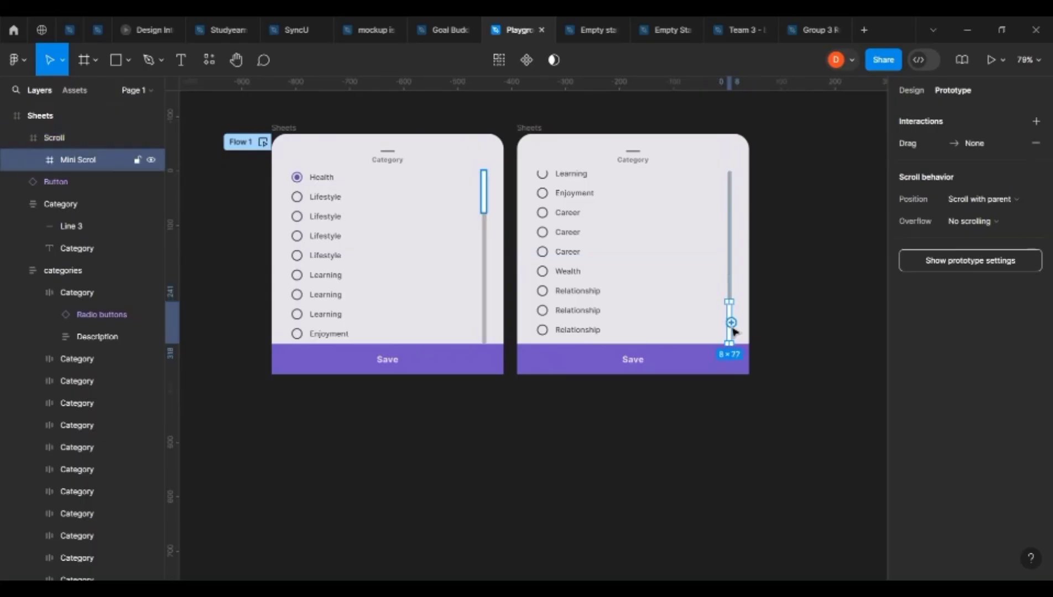
{"action": "left_click", "coordinate": [1037, 144]}
{"action": "left_click_drag", "start_coordinate": [731, 322], "coordinate": [495, 307]}
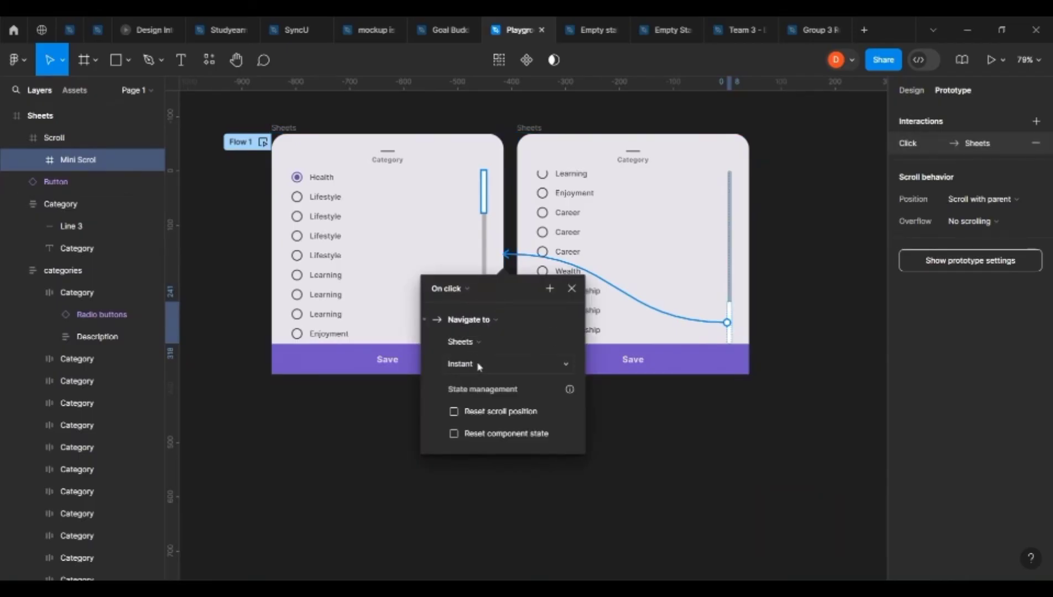
{"action": "left_click", "coordinate": [479, 367]}
{"action": "left_click", "coordinate": [517, 398]}
{"action": "left_click", "coordinate": [645, 440]}
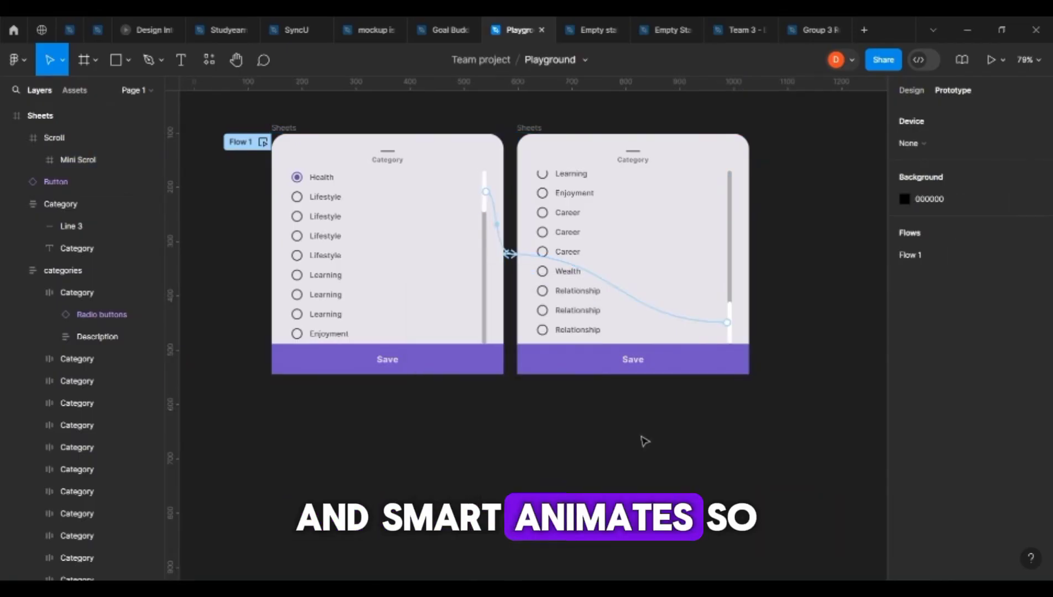
{"action": "scroll", "coordinate": [641, 440], "scroll_direction": "down", "scroll_amount": 2}
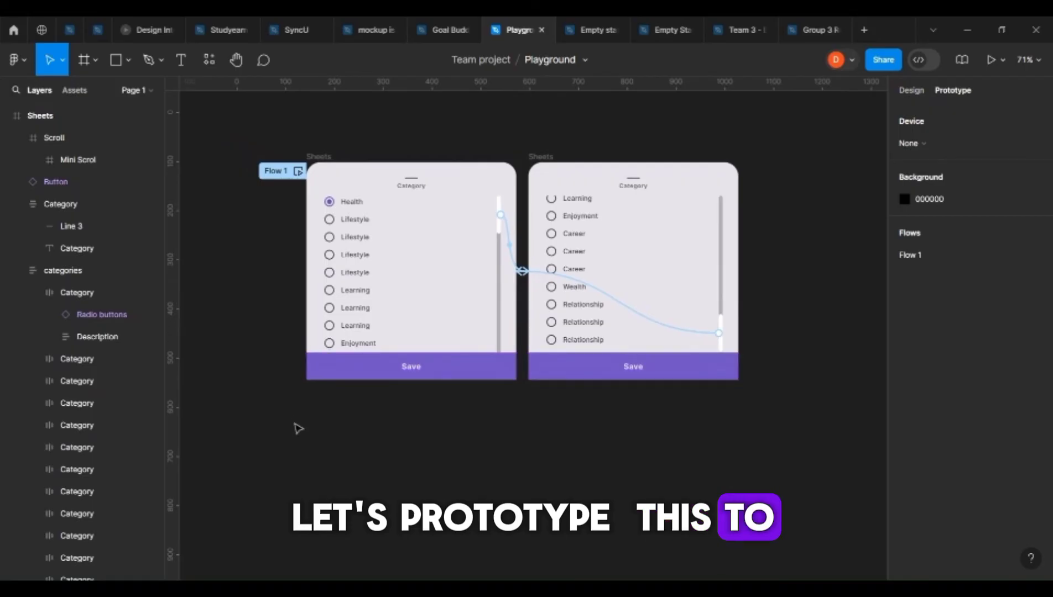
{"action": "left_click", "coordinate": [297, 171]}
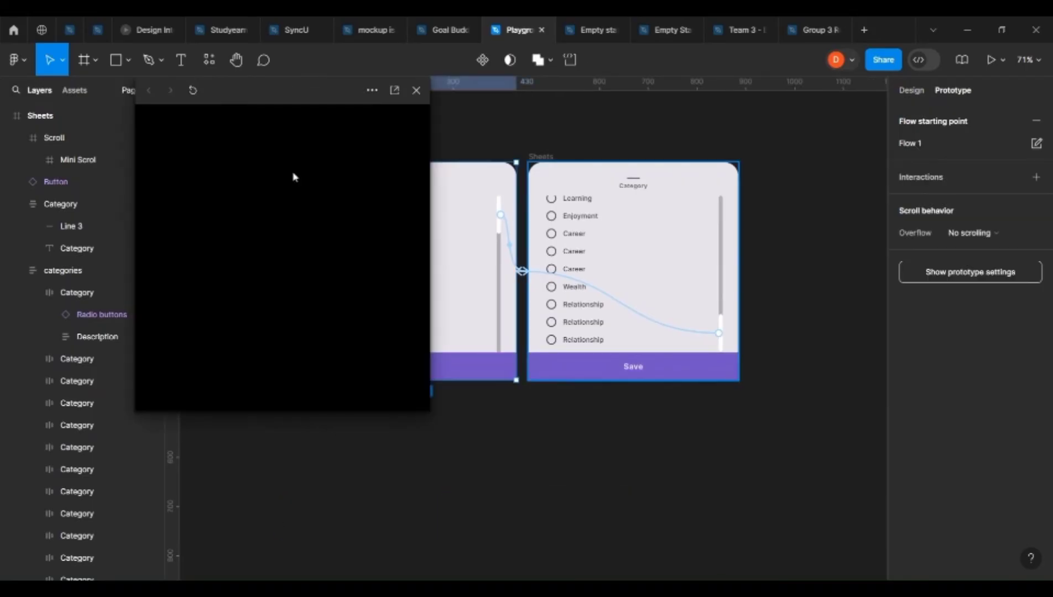
{"action": "scroll", "coordinate": [266, 240], "scroll_direction": "down", "scroll_amount": 10}
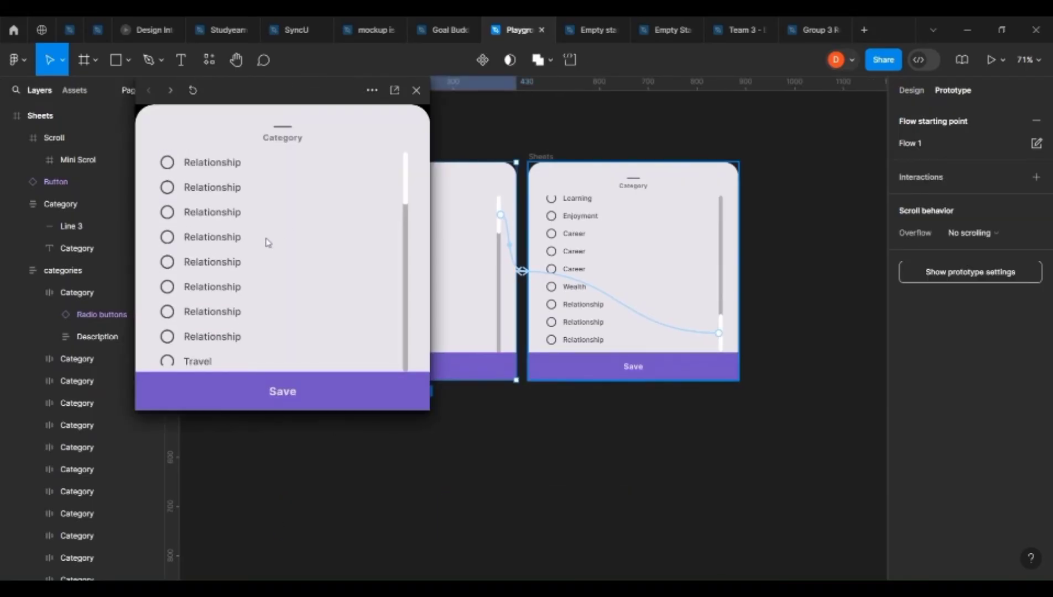
{"action": "scroll", "coordinate": [210, 265], "scroll_direction": "up", "scroll_amount": 10}
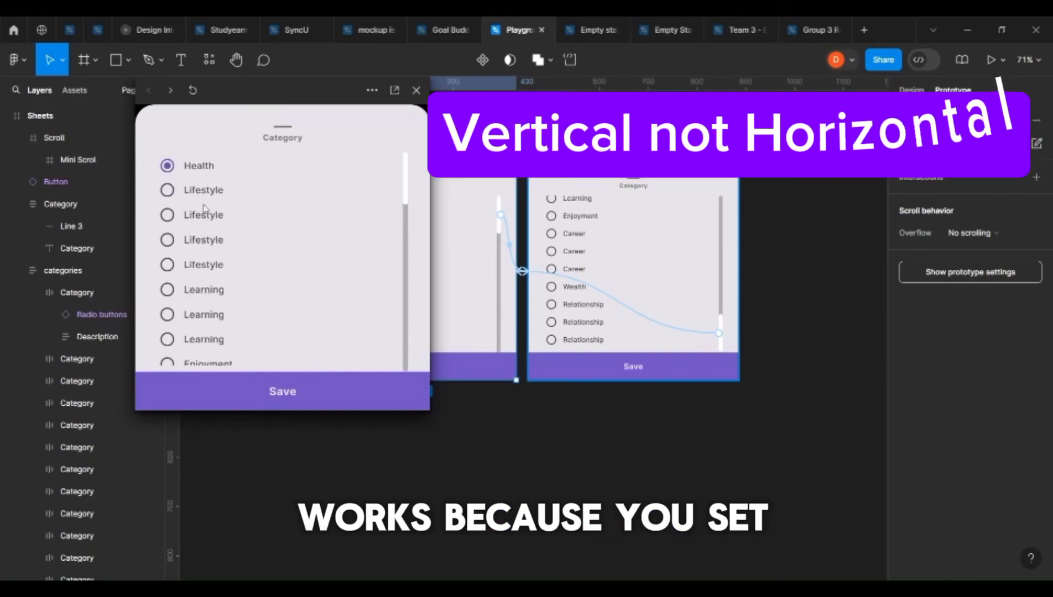
{"action": "scroll", "coordinate": [211, 192], "scroll_direction": "down", "scroll_amount": 10}
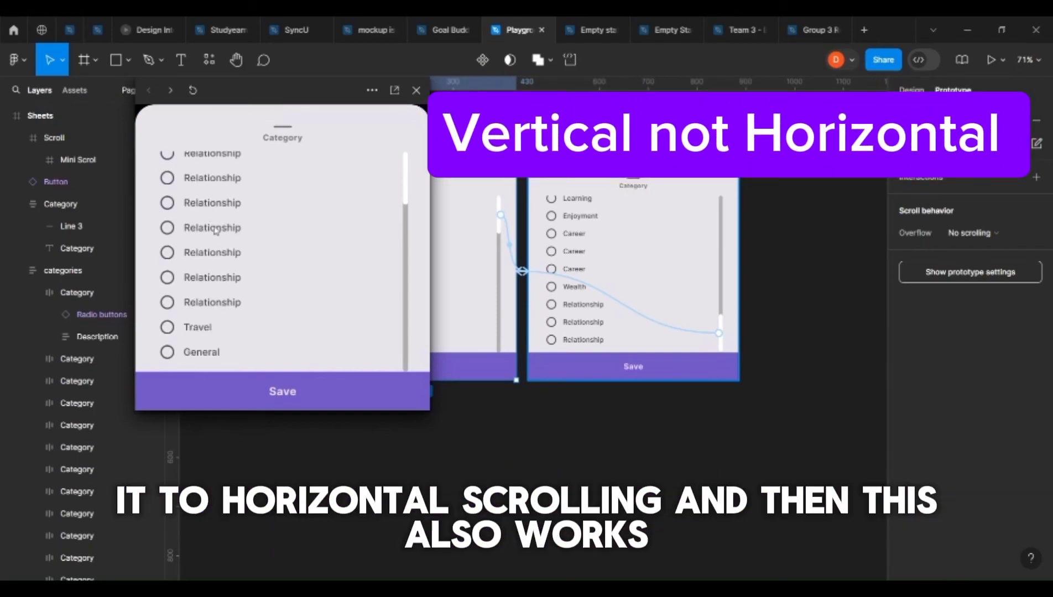
{"action": "scroll", "coordinate": [211, 194], "scroll_direction": "up", "scroll_amount": 10}
{"action": "mouse_move", "coordinate": [408, 197]}
{"action": "left_mouse_down"}
{"action": "mouse_move", "coordinate": [392, 388]}
{"action": "mouse_move", "coordinate": [411, 183]}
{"action": "left_mouse_up"}
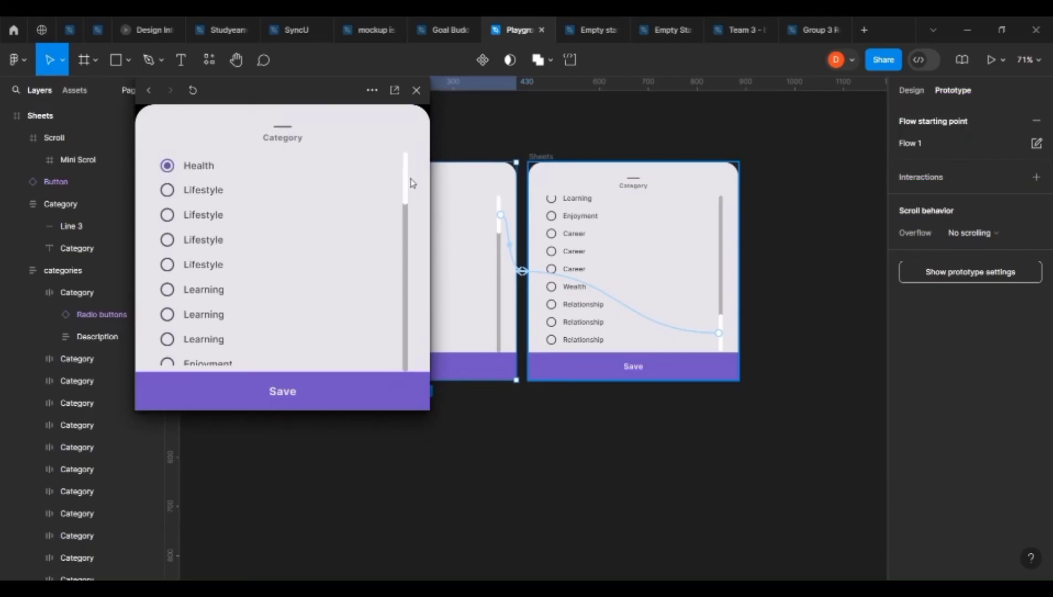
{"action": "left_click", "coordinate": [416, 92]}
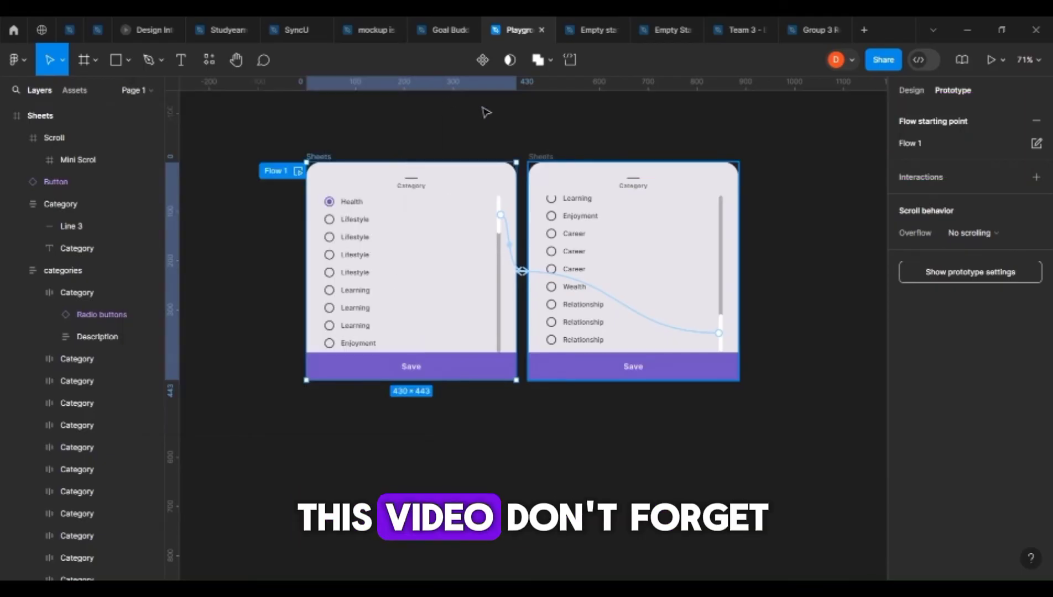